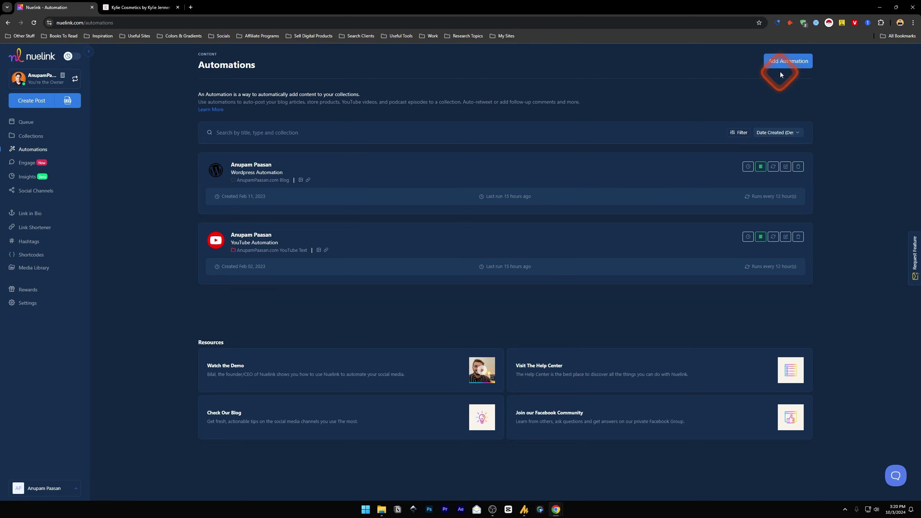
Step: Start a new automation and choose the Shopify type by searching for "shopif"
click(785, 62)
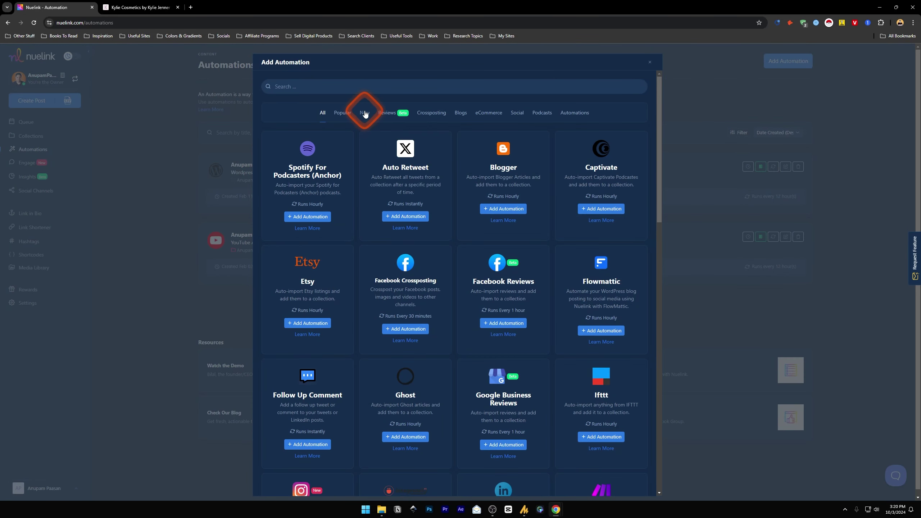
click(315, 87)
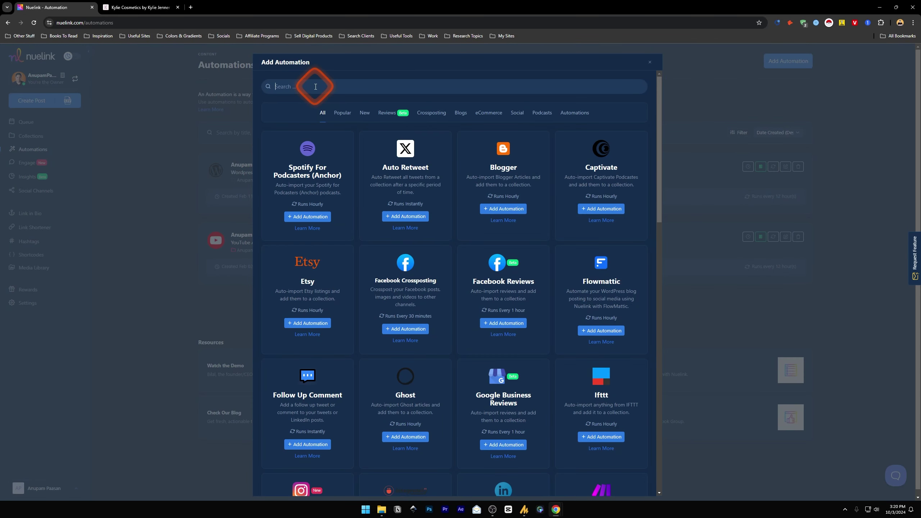
text(shopif)
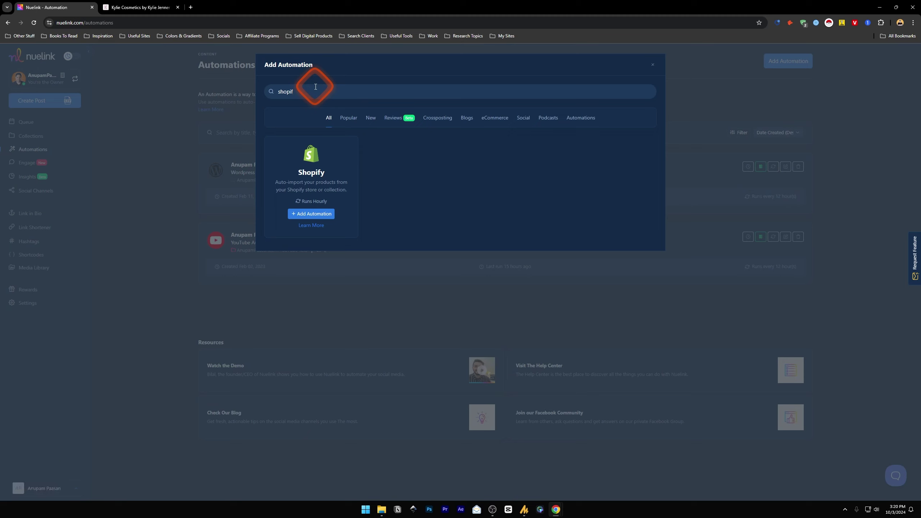
click(315, 214)
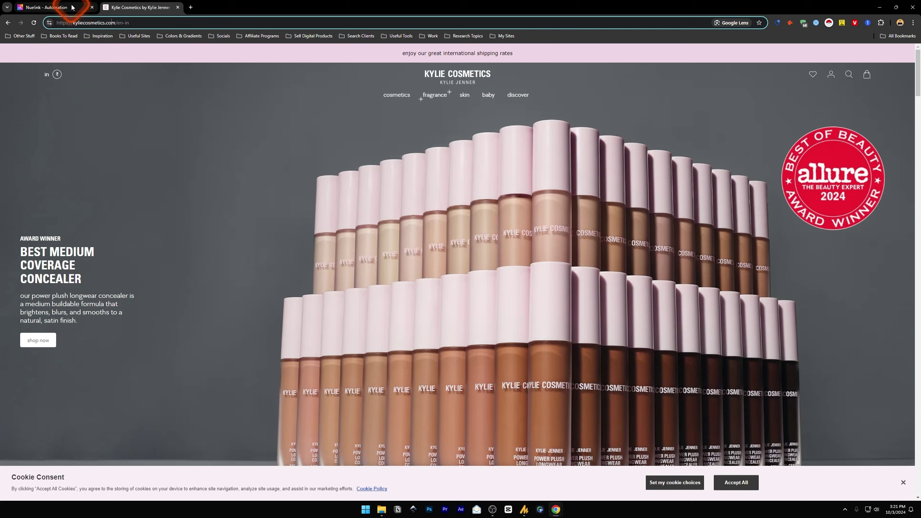
Step: Copy the domain kyliecosmetics.com from the store's website and enter it as the Shopify store link
drag(114, 23, 91, 20)
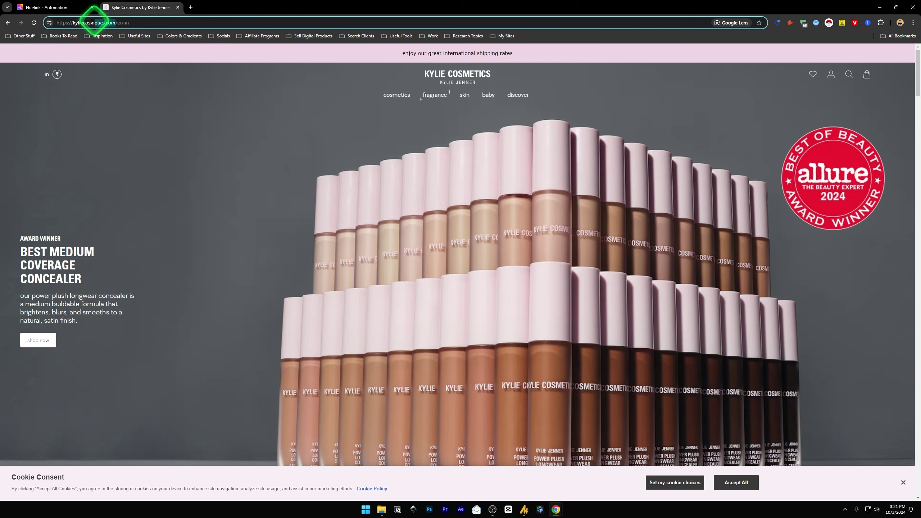
key(ctrl+c)
click(72, 8)
click(415, 124)
key(ctrl+v)
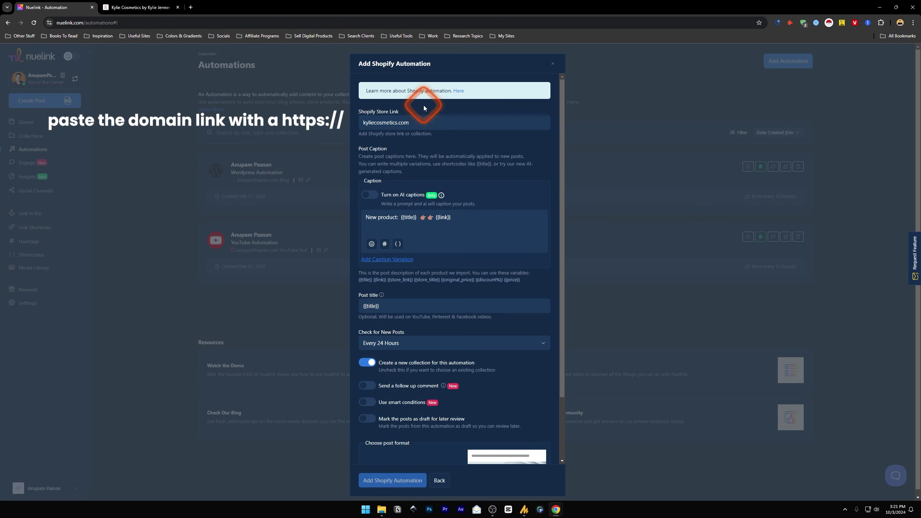
Step: Compare the entered store link with the address of the store's fragrance collection page
drag(411, 123, 365, 122)
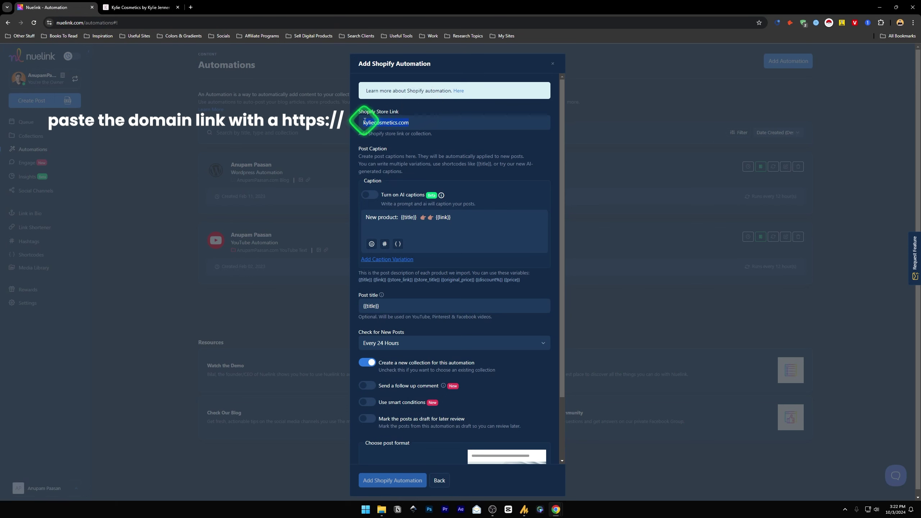
drag(420, 126, 379, 142)
click(398, 149)
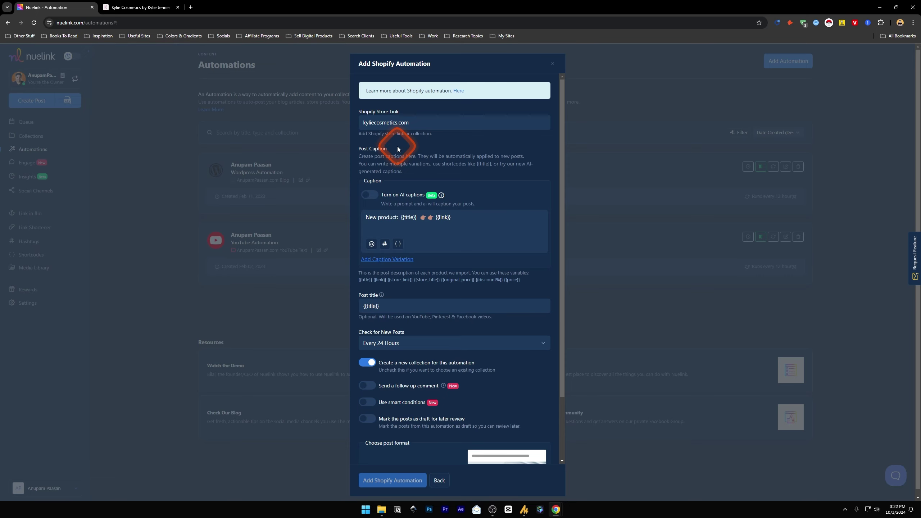
click(137, 7)
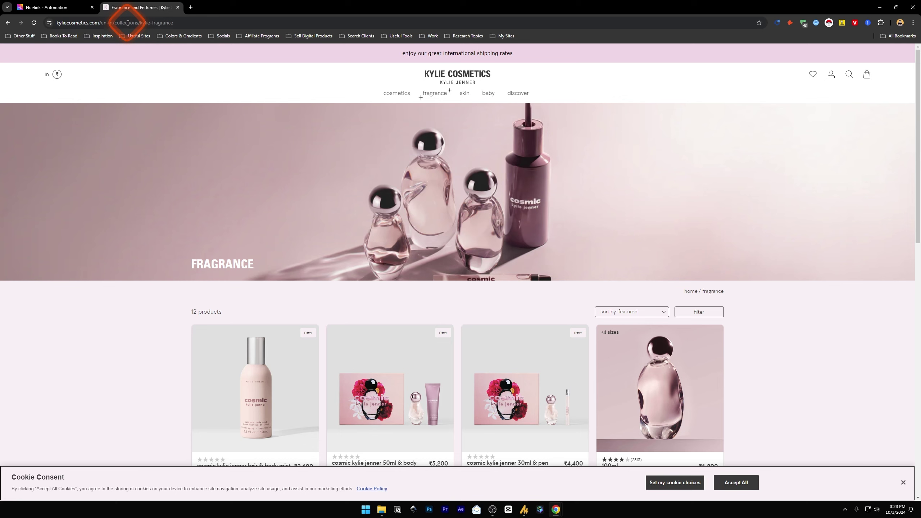
click(54, 7)
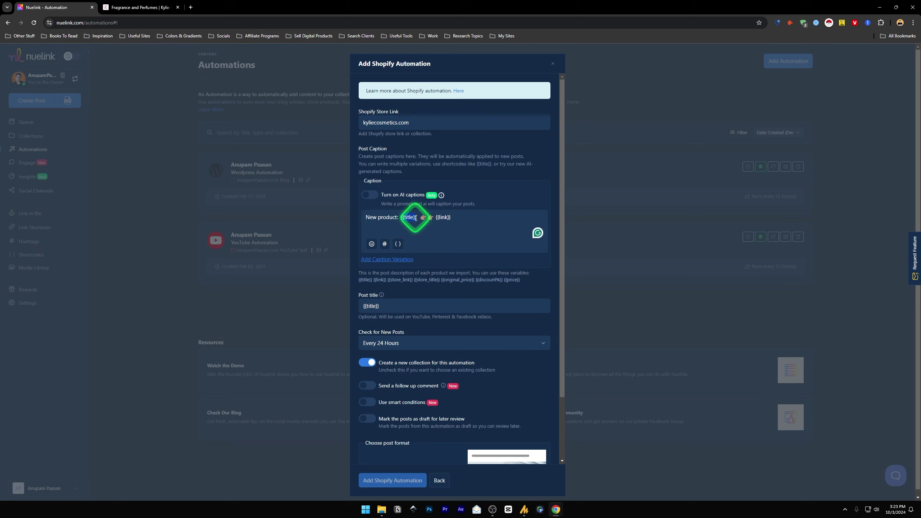
Step: Examine the fixed text and the {{title}} and {{link}} variables in the default post caption
click(366, 217)
drag(367, 216, 397, 217)
click(406, 217)
double_click(403, 220)
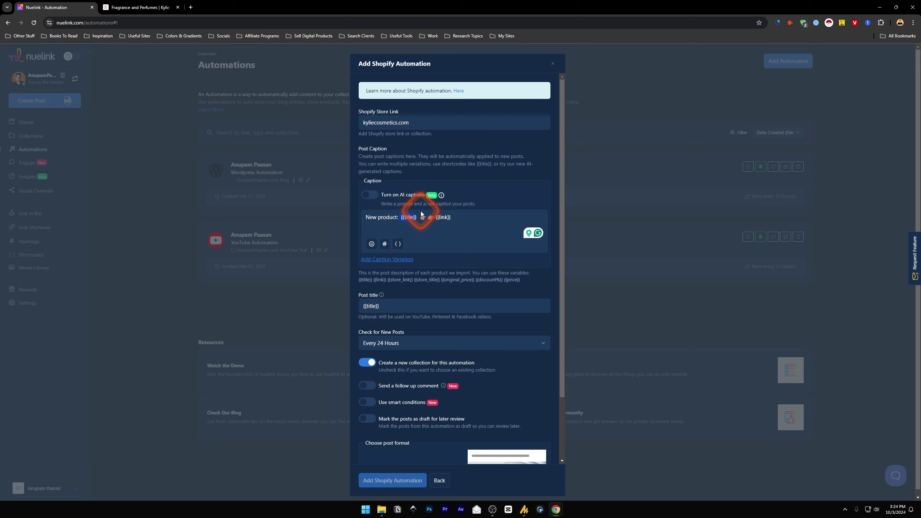
click(449, 217)
drag(450, 217, 435, 217)
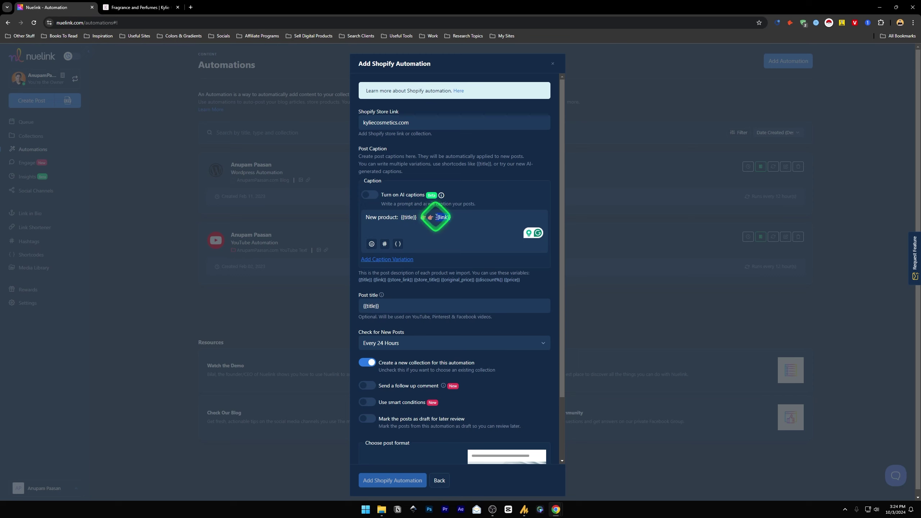
click(454, 218)
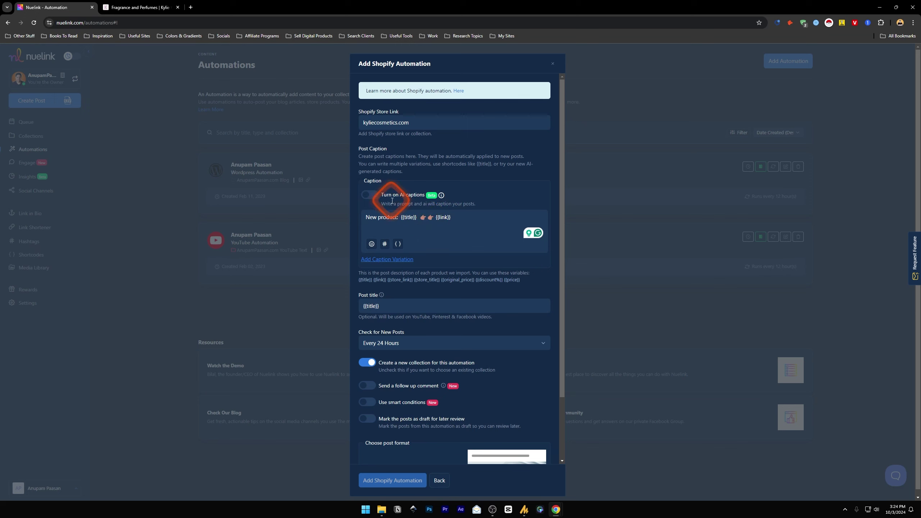
Step: Turn on AI captions and insert the {{day}} shortcode at the start of the caption prompt
click(369, 195)
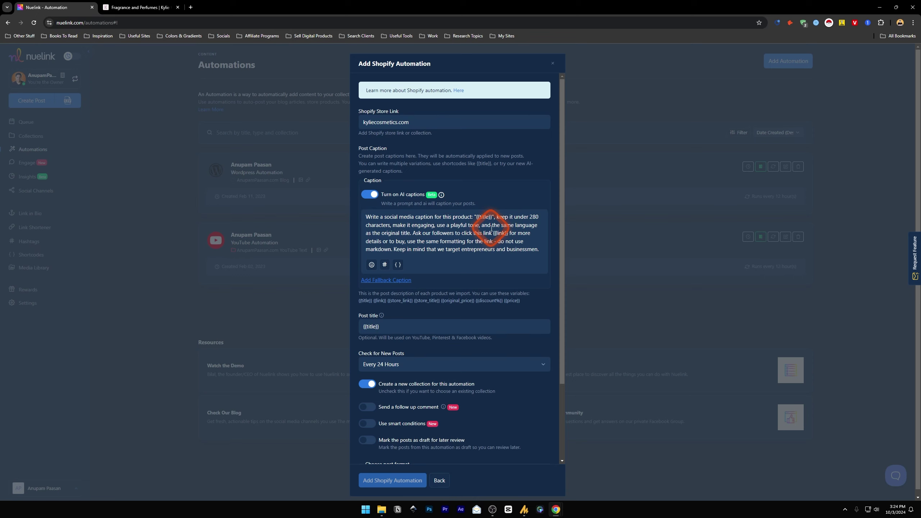
click(398, 266)
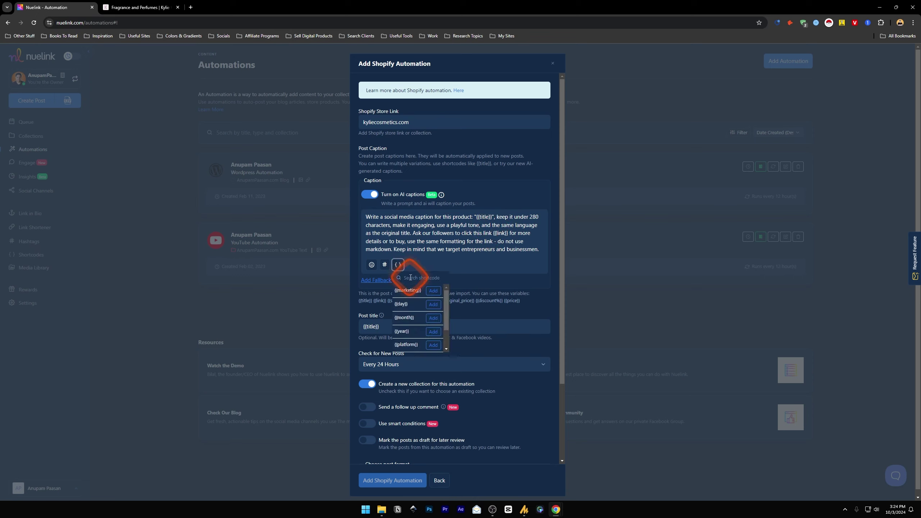
drag(448, 304, 426, 284)
click(401, 265)
click(399, 265)
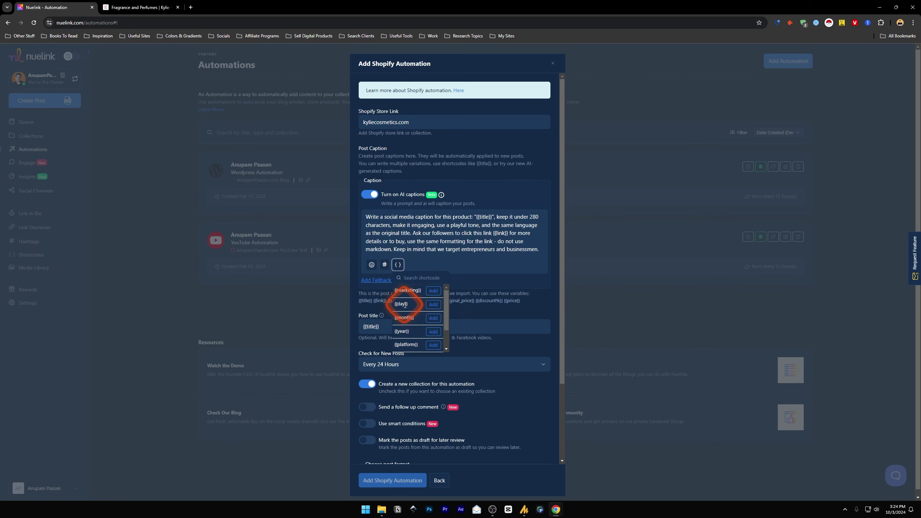
click(431, 305)
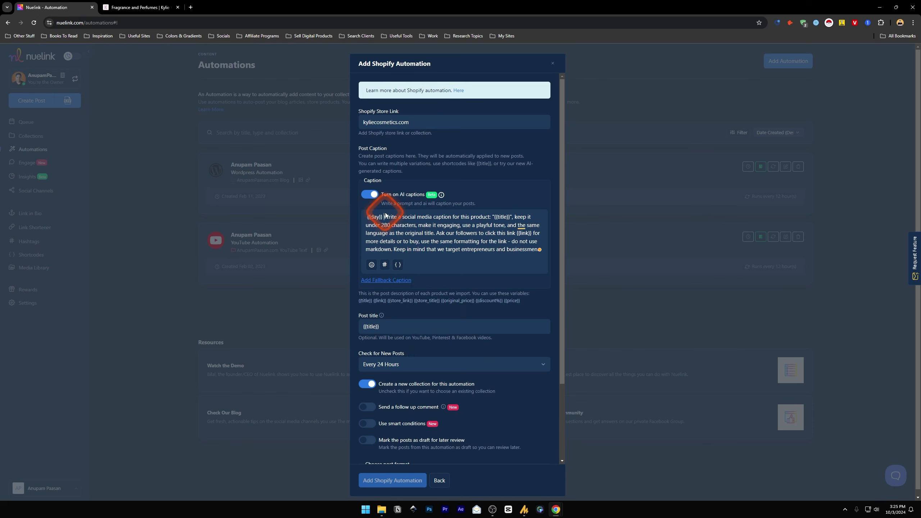
Step: Try adding the Marketing hashtag group to the caption prompt, and delete the inserted hashtags
click(384, 265)
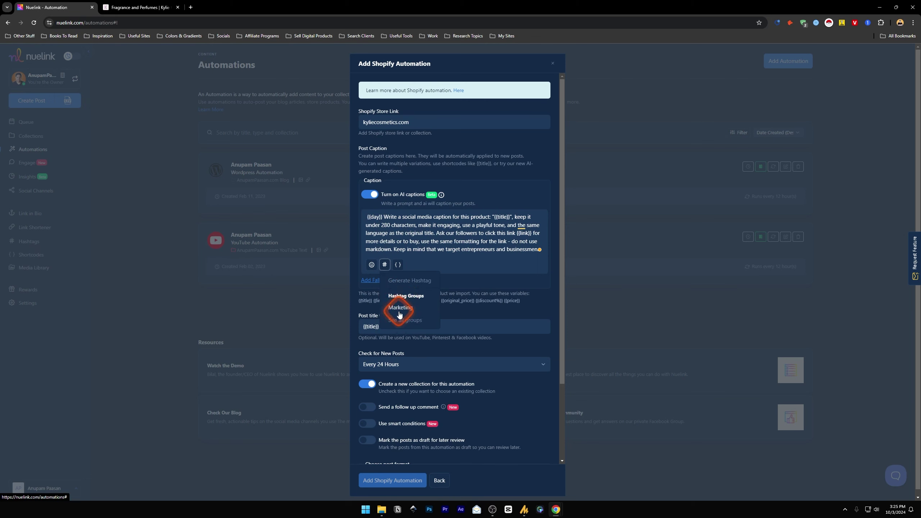
click(400, 308)
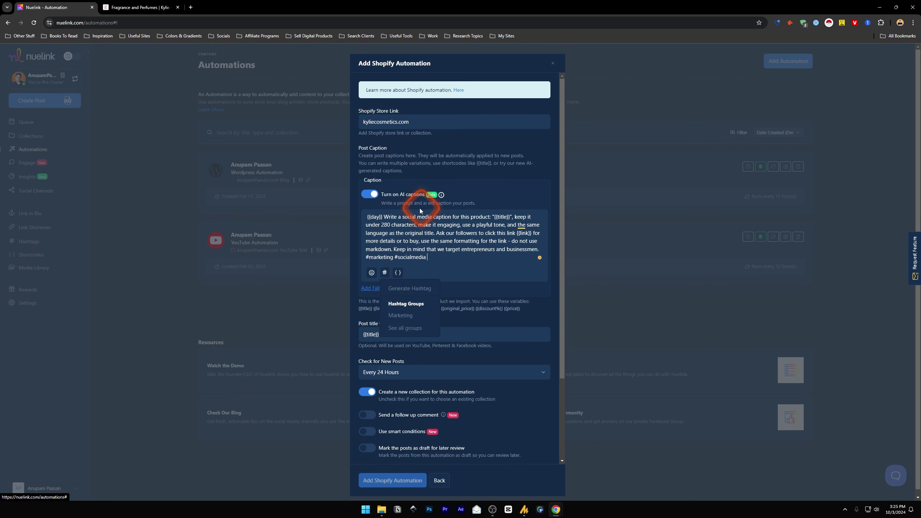
drag(429, 258, 362, 257)
key(BackSpace)
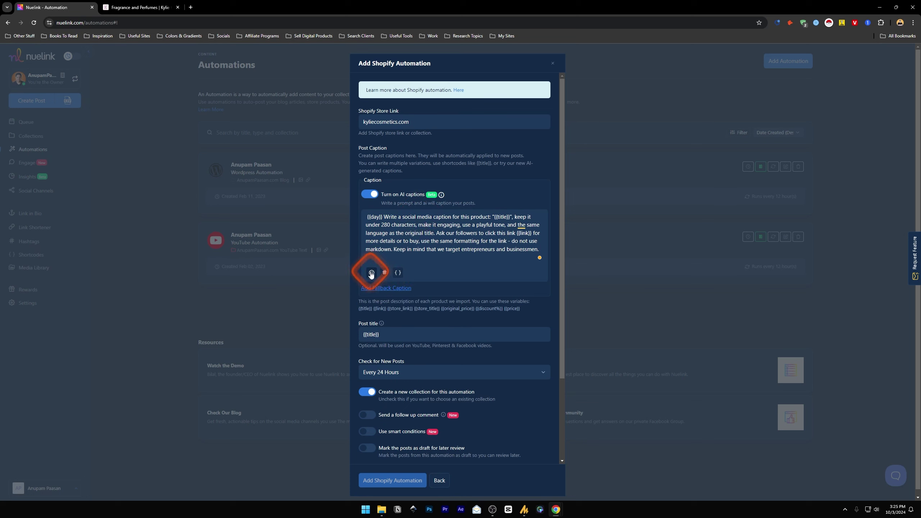
click(372, 273)
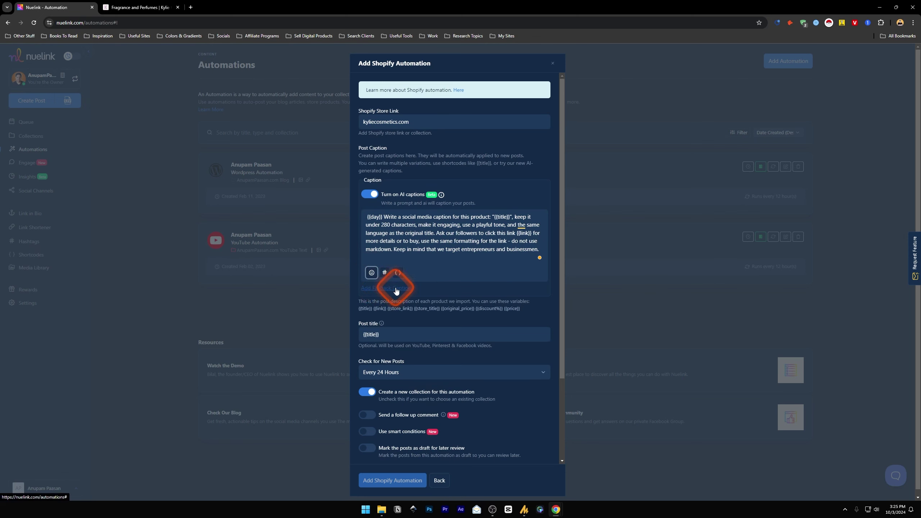
Step: Add a fallback caption for the AI-generated post caption
click(397, 293)
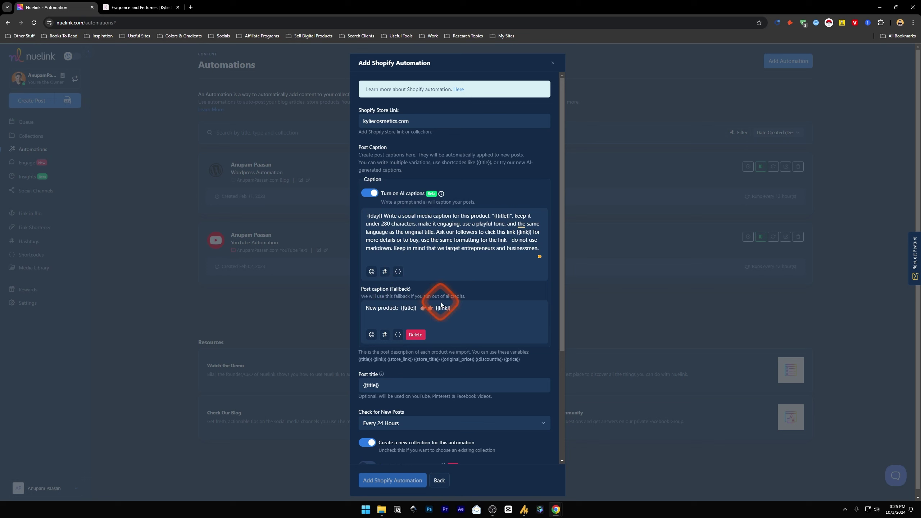
scroll(424, 301, down, 3)
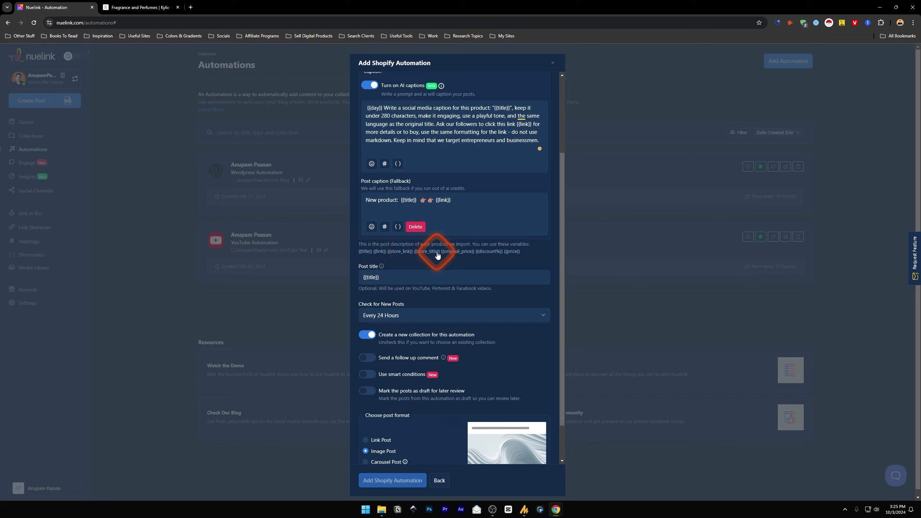
mouse_move(464, 255)
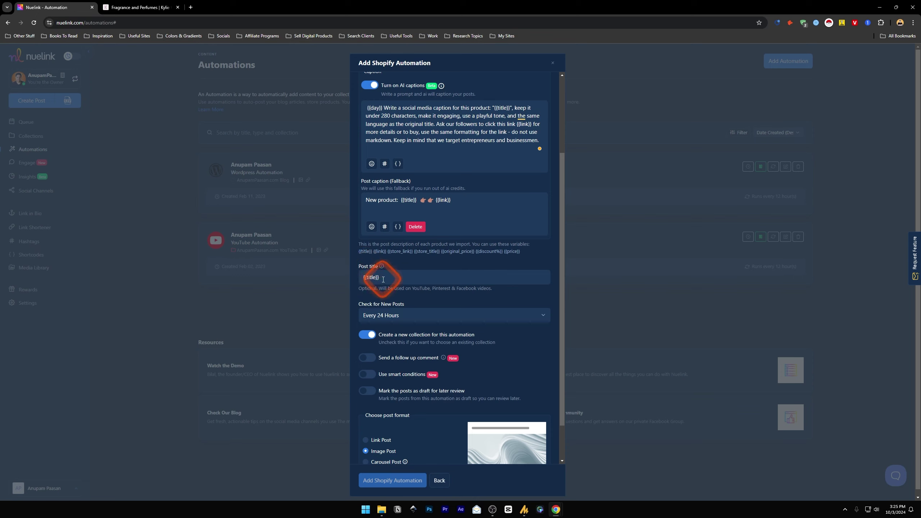
Step: Try prefixing the {{title}} variable in the post title with "Store -", and remove the prefix
triple_click(367, 279)
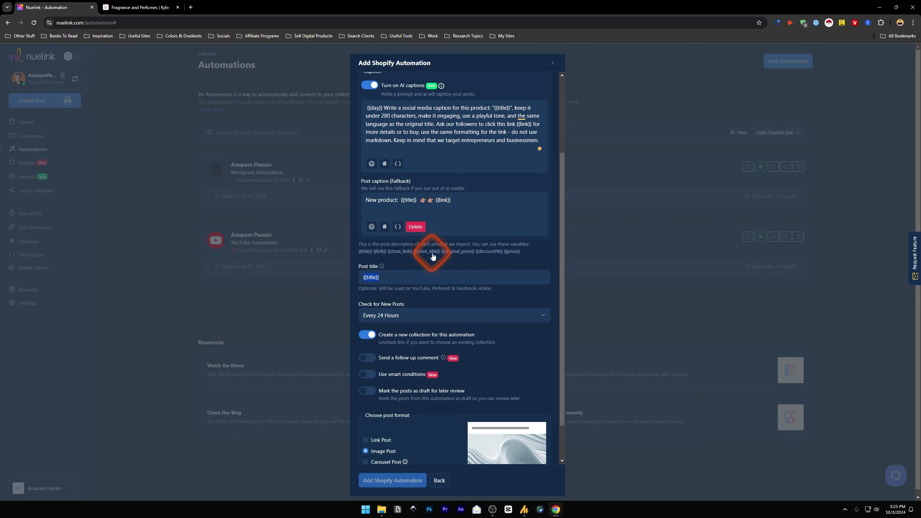
click(387, 274)
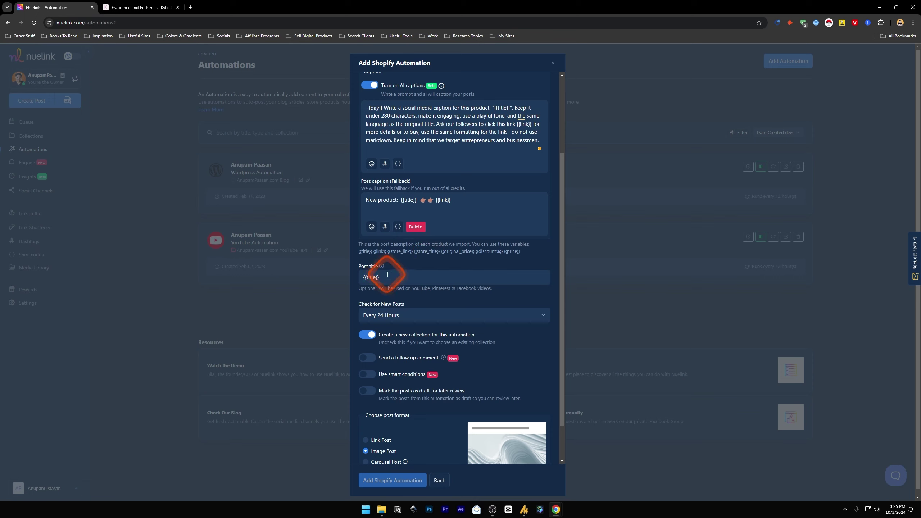
click(364, 277)
text(Store -)
key(BackSpace)
key(BackSpace)
key(BackSpace)
key(BackSpace)
key(BackSpace)
key(BackSpace)
key(BackSpace)
key(BackSpace)
Step: Set the automation to check for new posts every 24 hours
scroll(399, 284, down, 1)
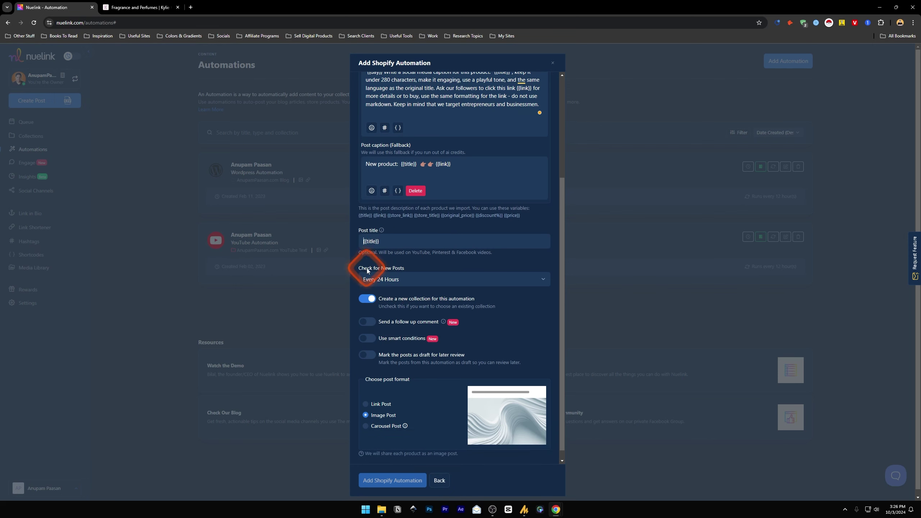
click(393, 278)
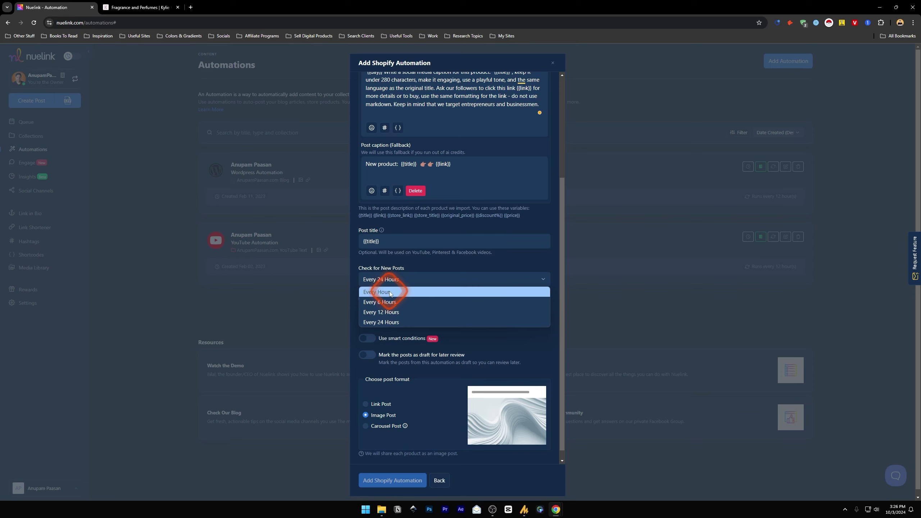
click(390, 322)
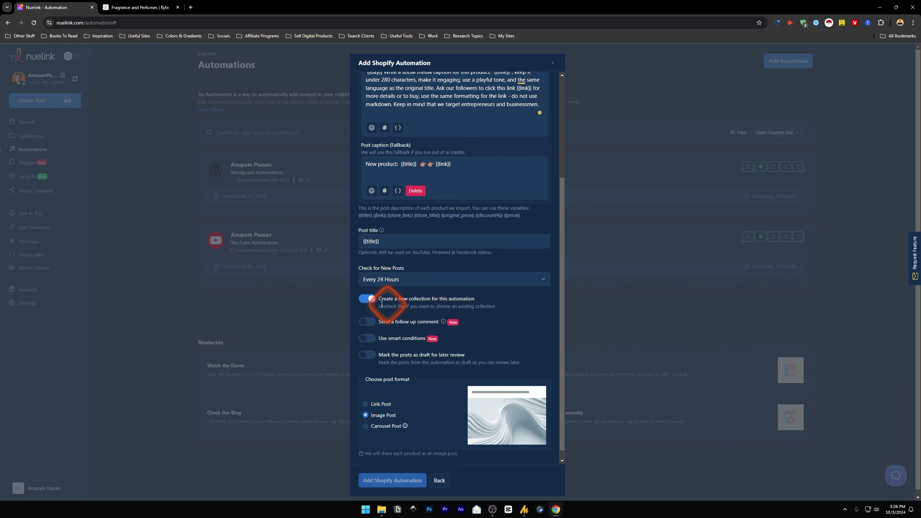
Step: Turn on the follow-up comment and review the NueAI writing options for its text
scroll(421, 303, down, 1)
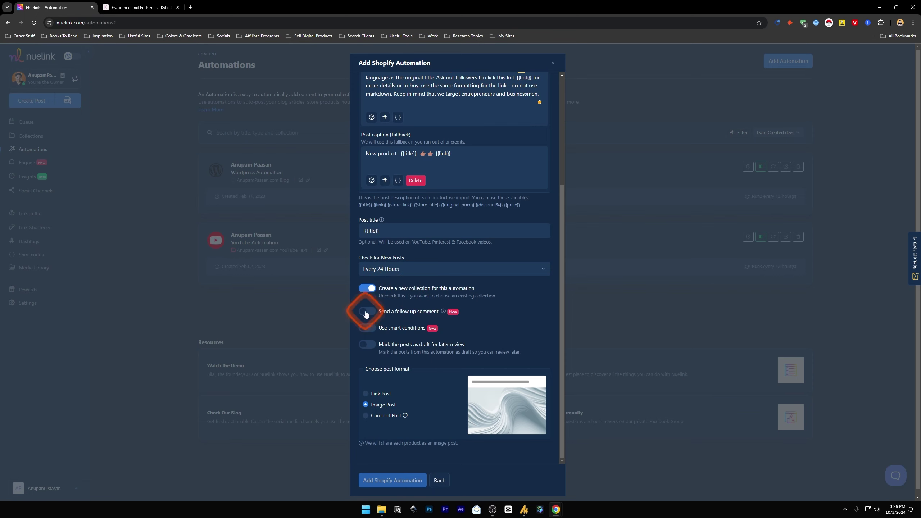
mouse_move(443, 312)
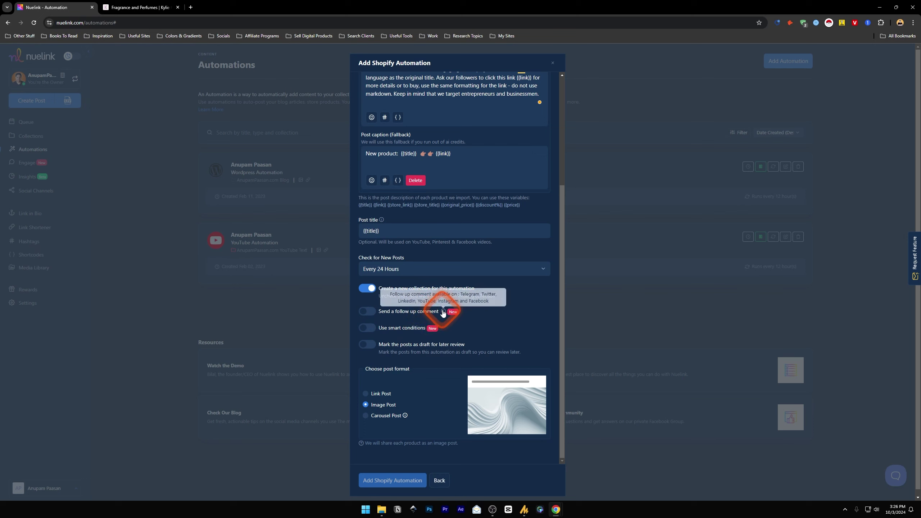
click(367, 310)
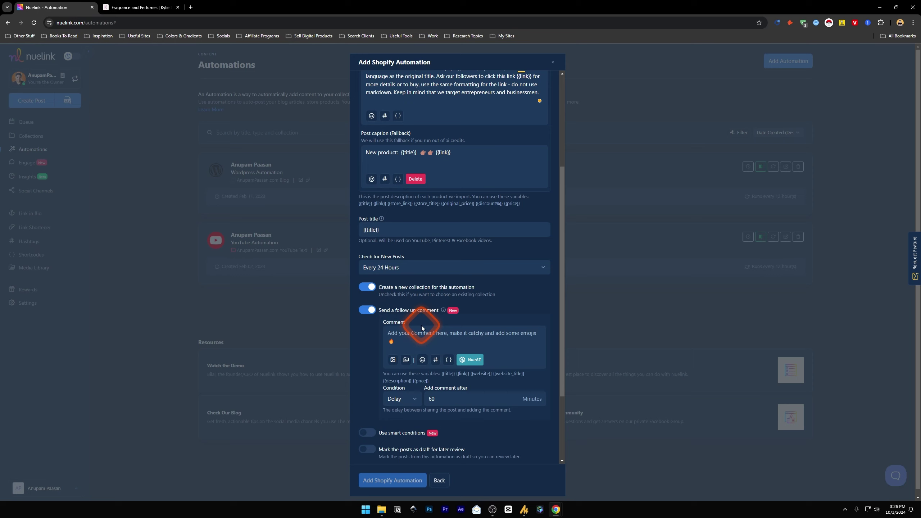
click(401, 333)
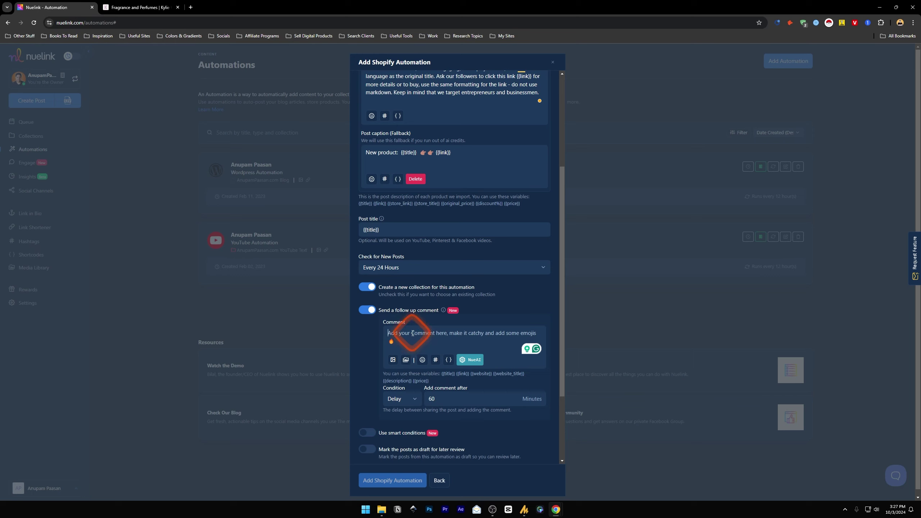
click(470, 362)
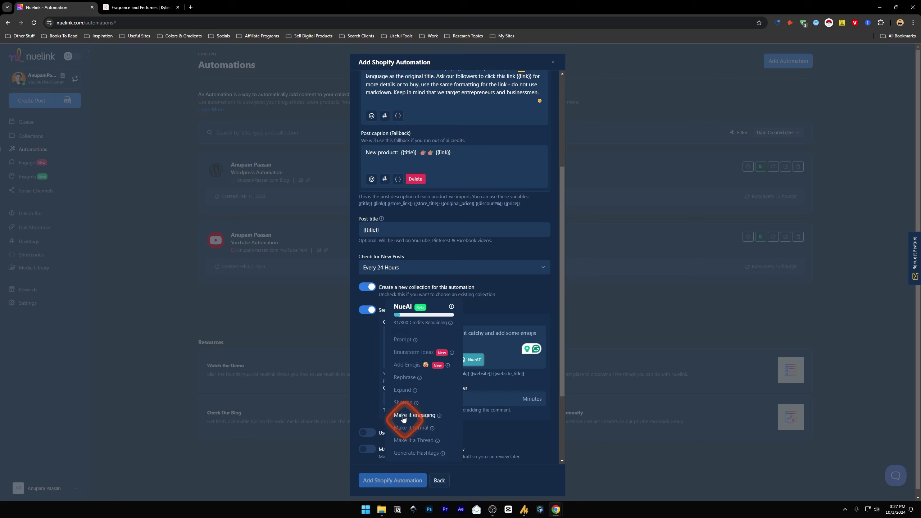
click(482, 331)
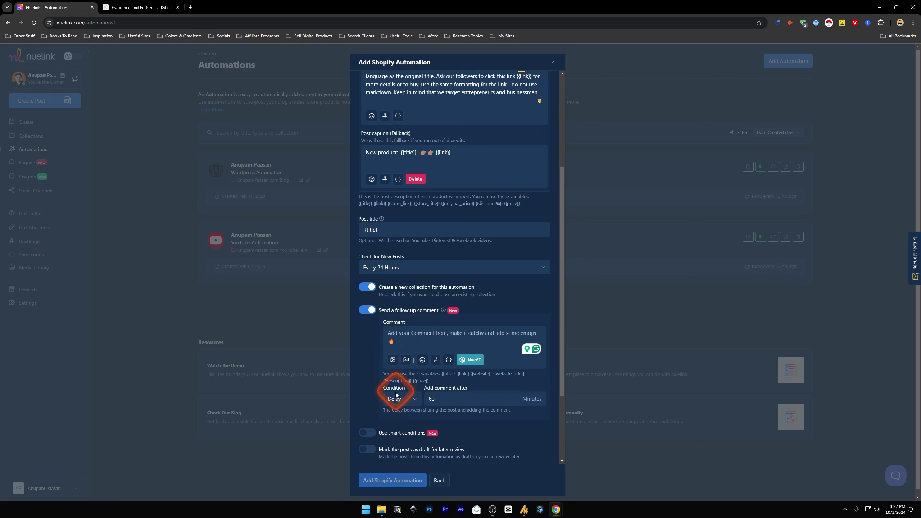
Step: Try the follow-up comment's Delay condition and the Like condition, set to trigger at 100 likes after 1 hour
click(413, 400)
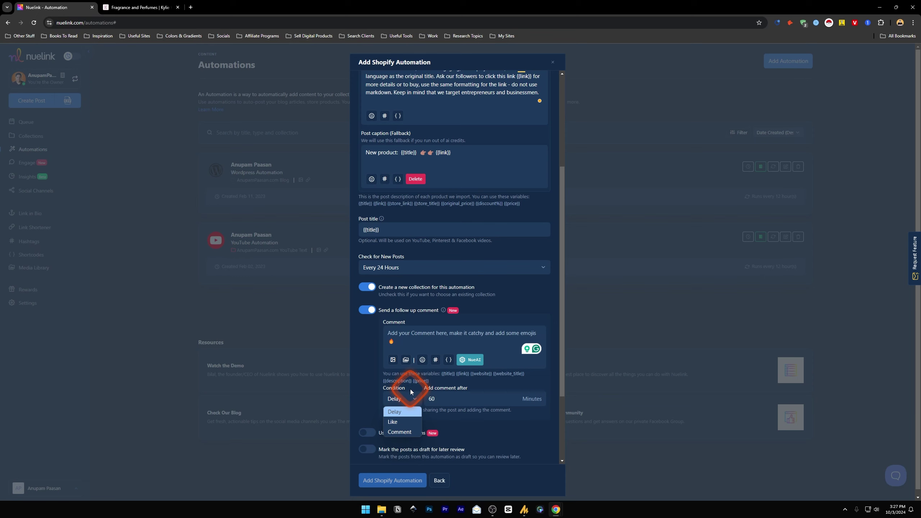
click(396, 412)
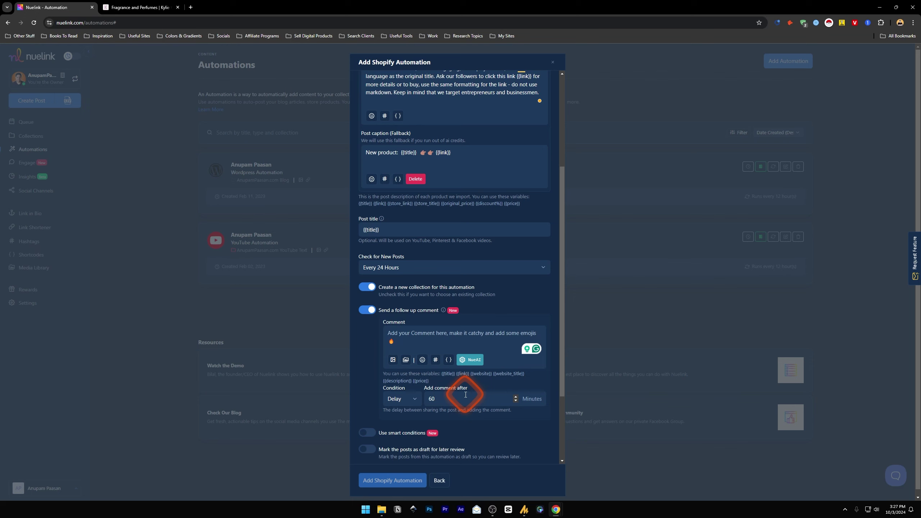
click(401, 399)
click(403, 426)
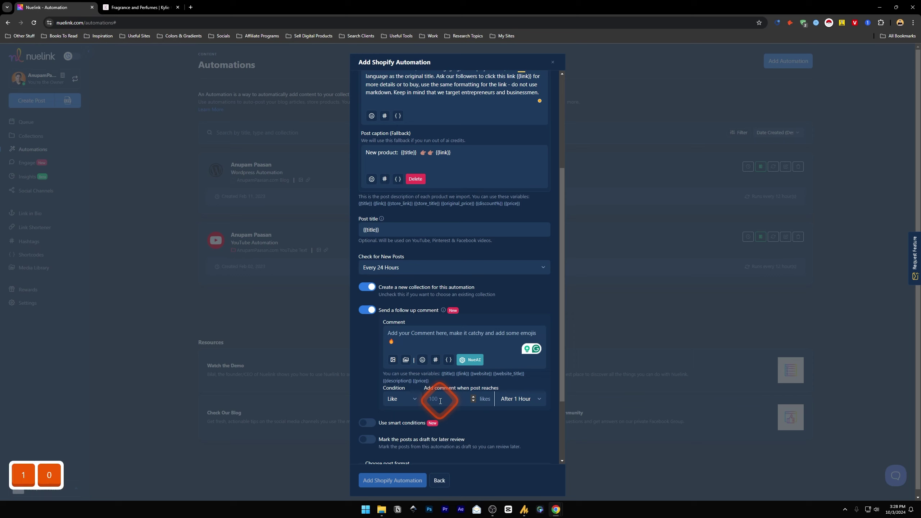
text(100)
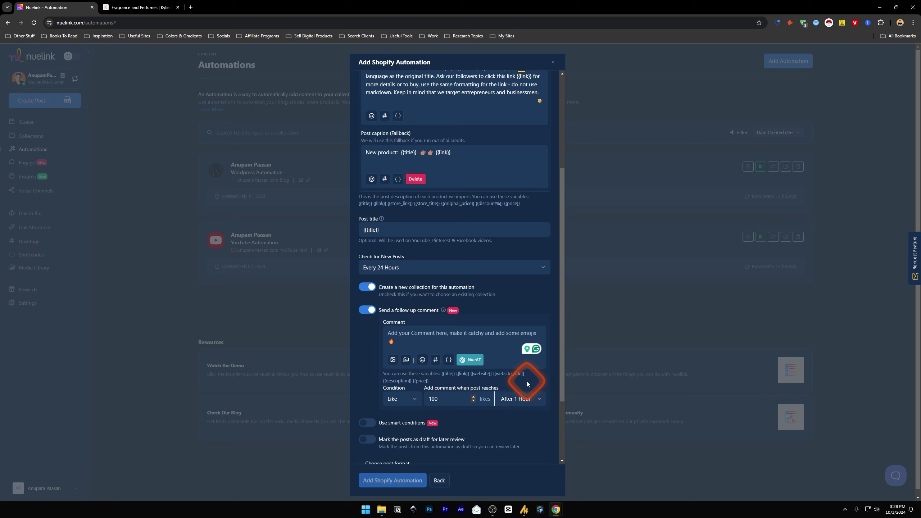
click(529, 398)
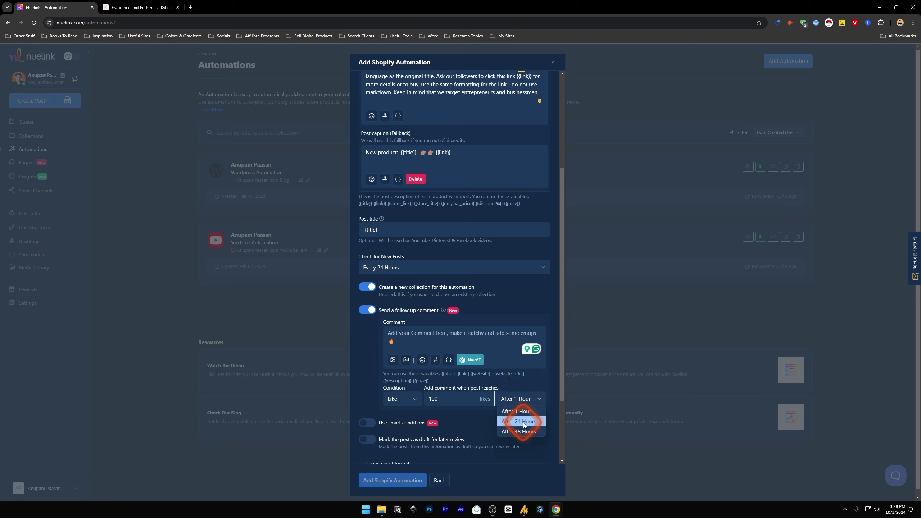
click(529, 399)
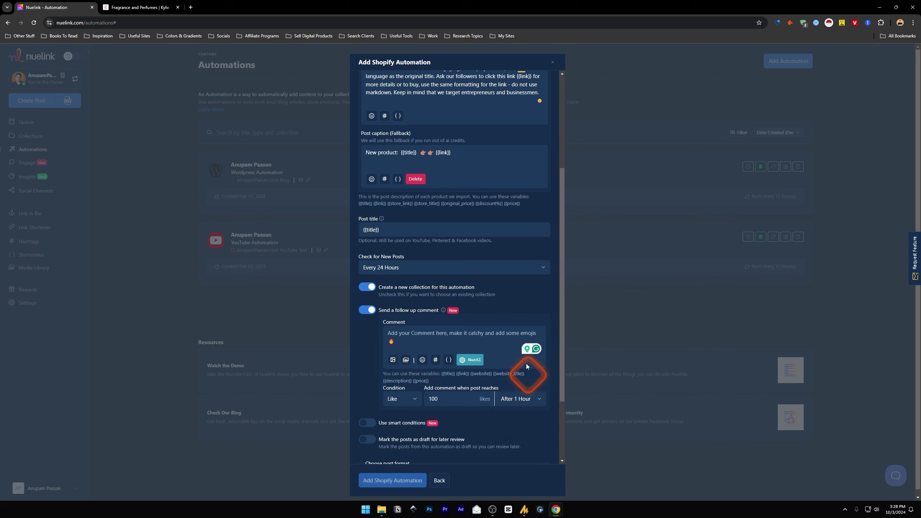
Step: Try the Comment condition for the follow-up comment, set to trigger at 500 comments after 1 hour
click(417, 399)
click(405, 425)
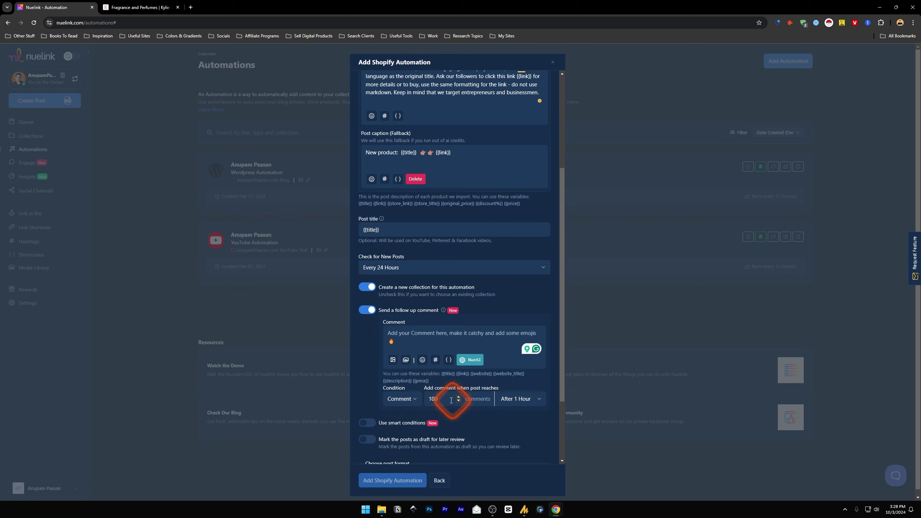
drag(432, 398, 428, 398)
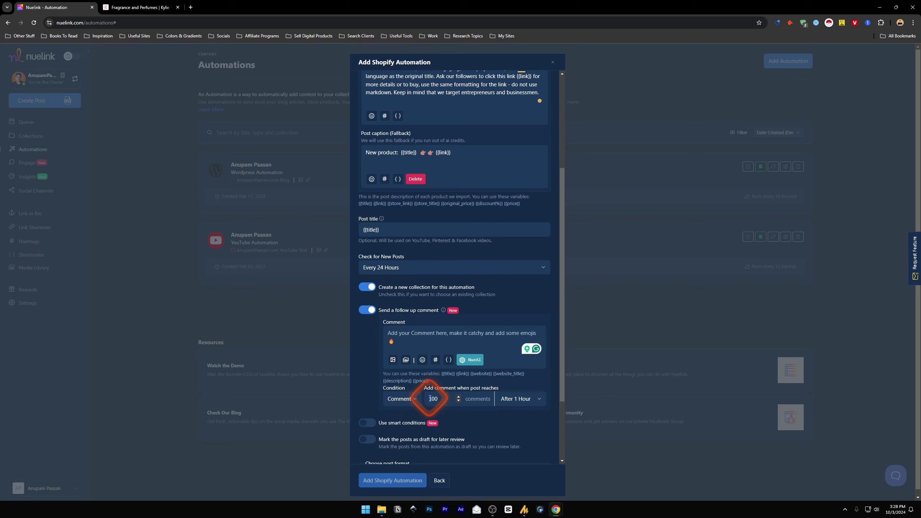
text(5)
click(503, 401)
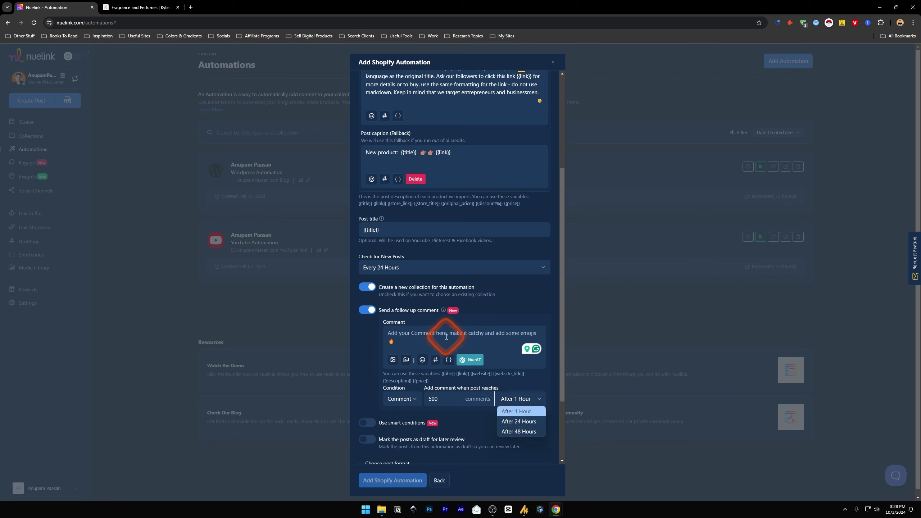
click(524, 421)
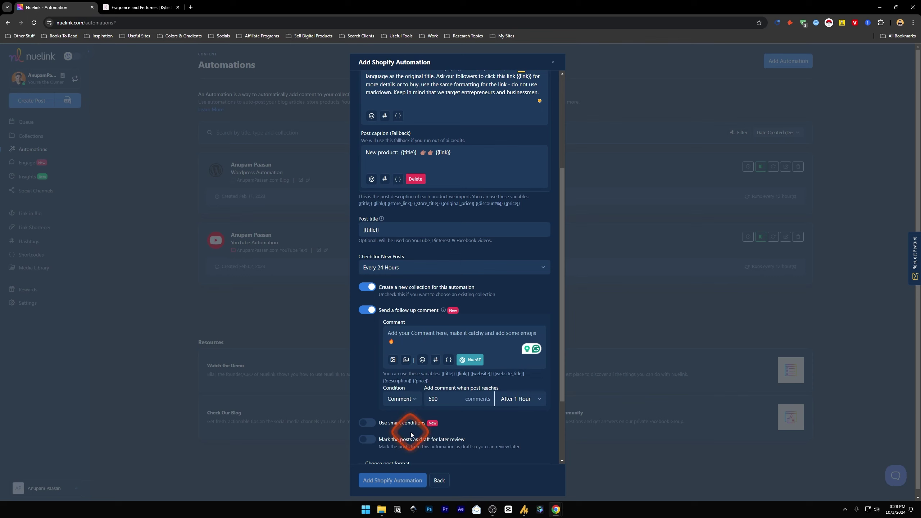
Step: Turn off the follow-up comment for this automation
scroll(412, 432, down, 2)
click(364, 258)
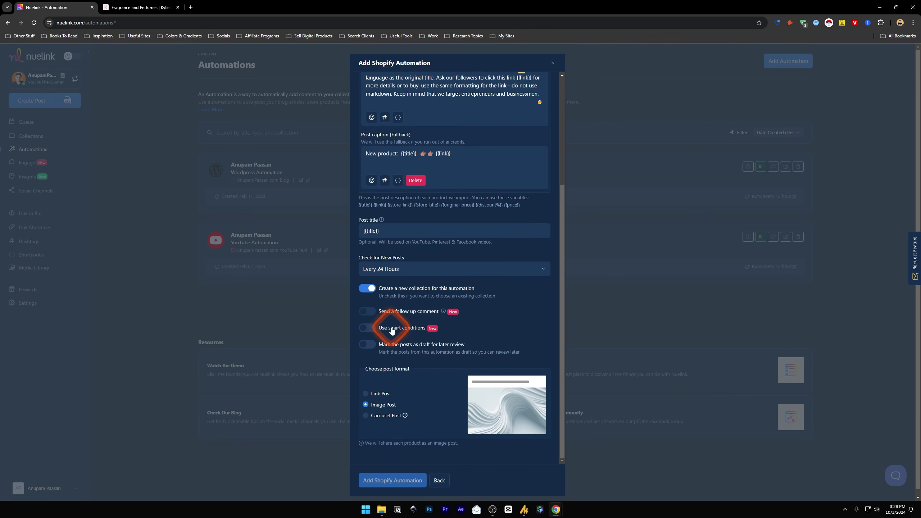
Step: Try the smart conditions and the option marking posts as draft for later review, turning each off again
click(369, 328)
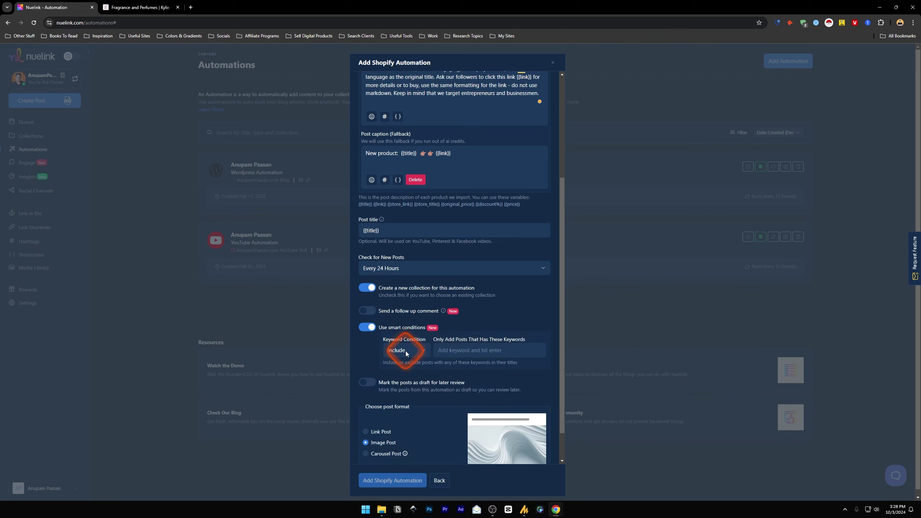
click(367, 328)
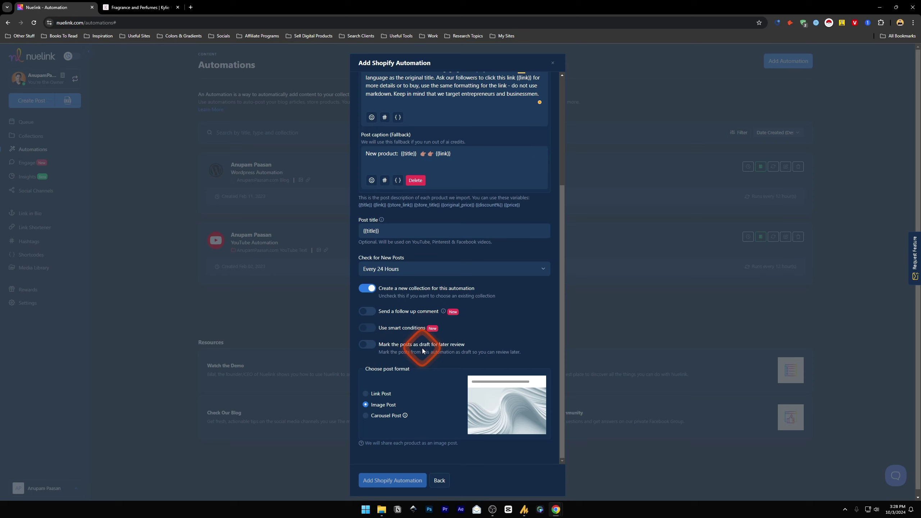
click(368, 344)
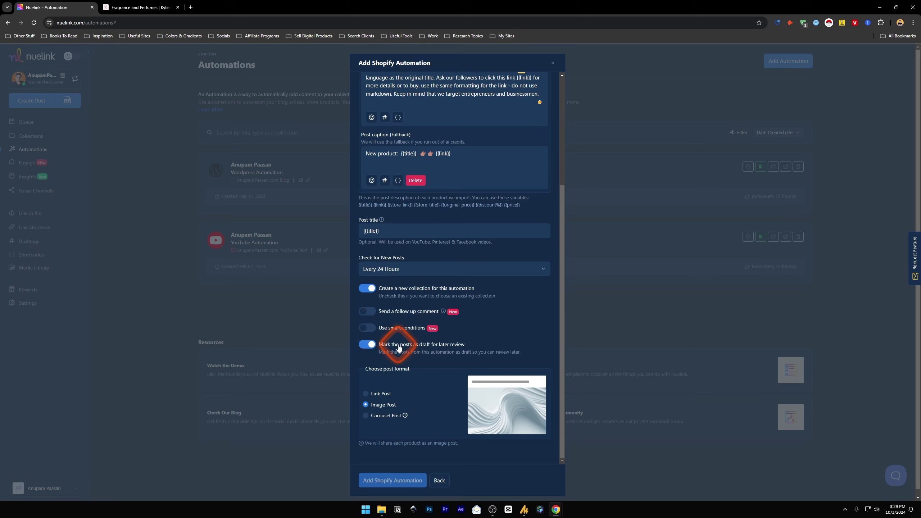
click(377, 339)
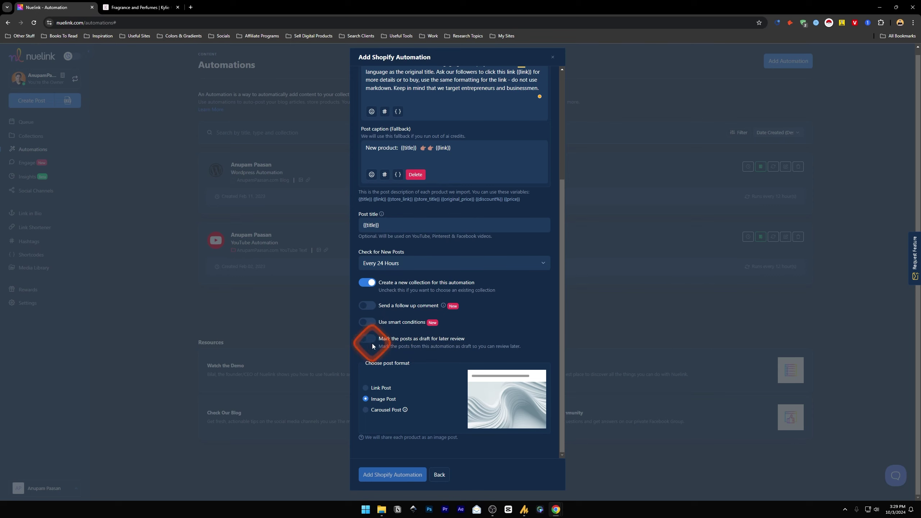
Step: Compare the link, image and carousel post formats, and choose Carousel Post
scroll(419, 441, up, 3)
scroll(424, 419, down, 3)
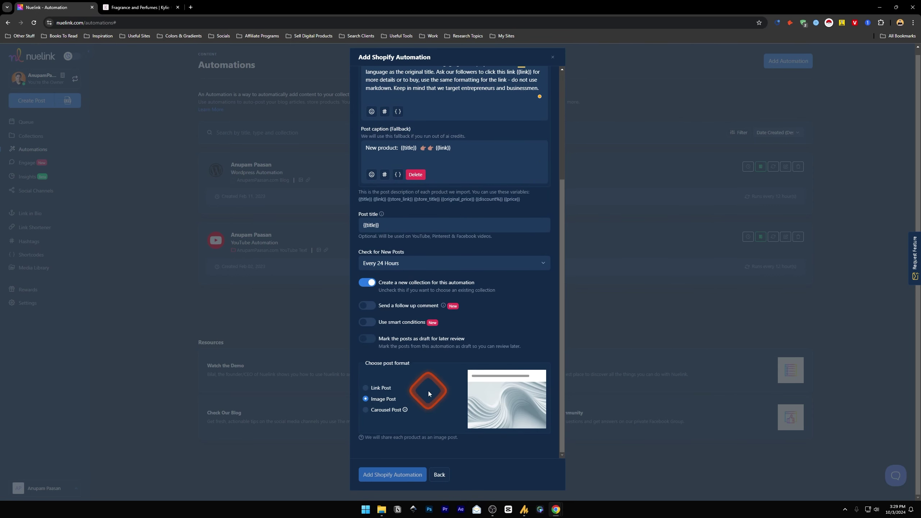
click(377, 387)
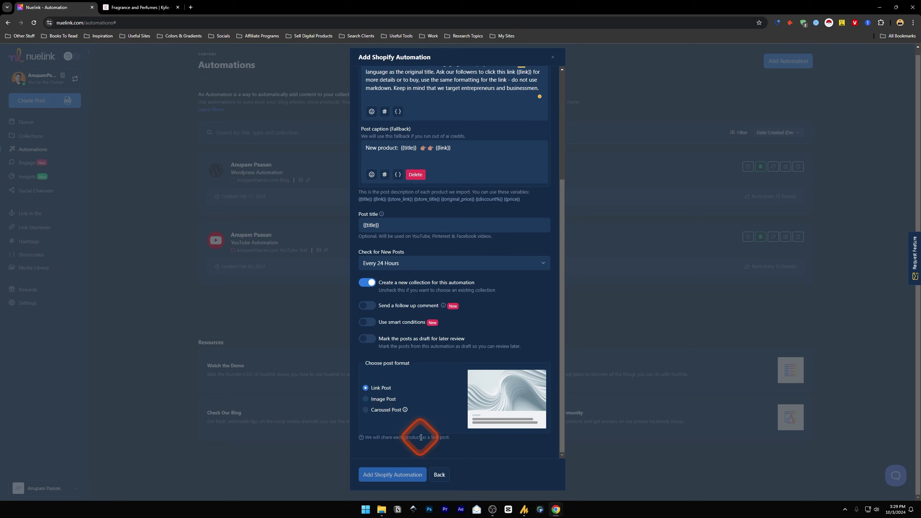
click(381, 399)
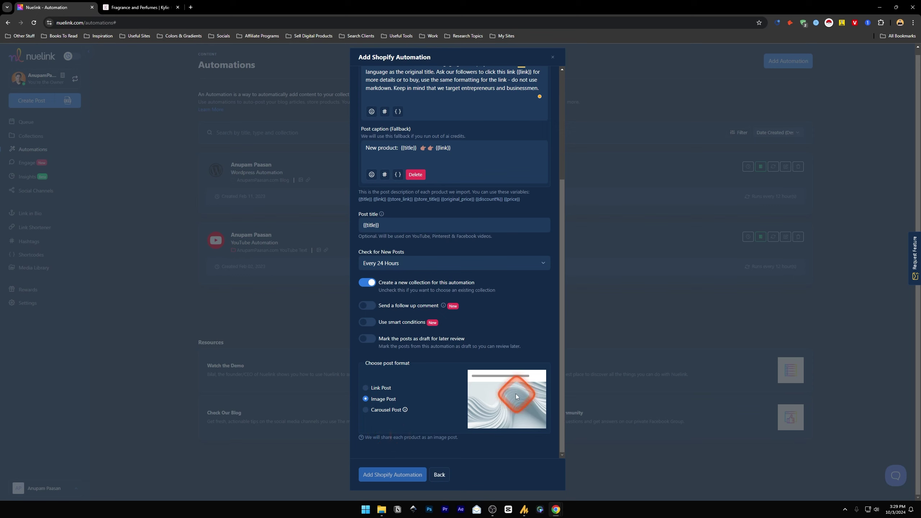
click(377, 388)
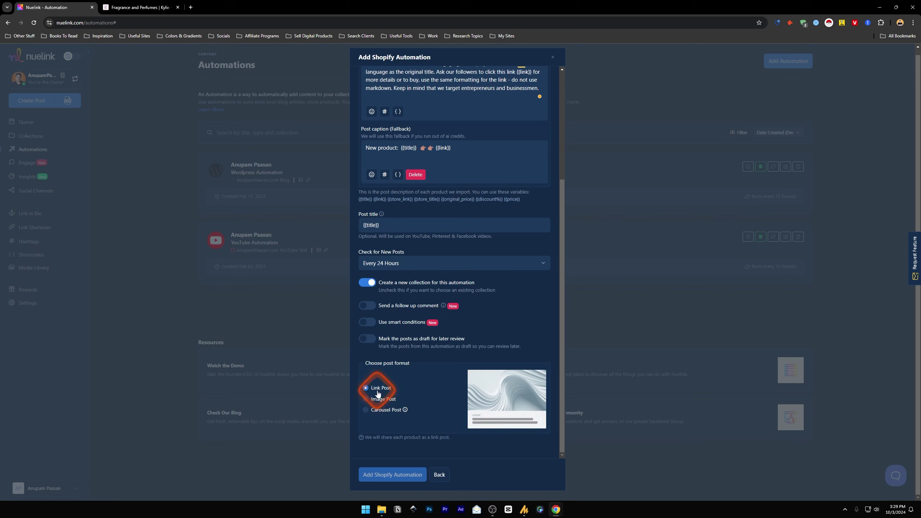
click(383, 399)
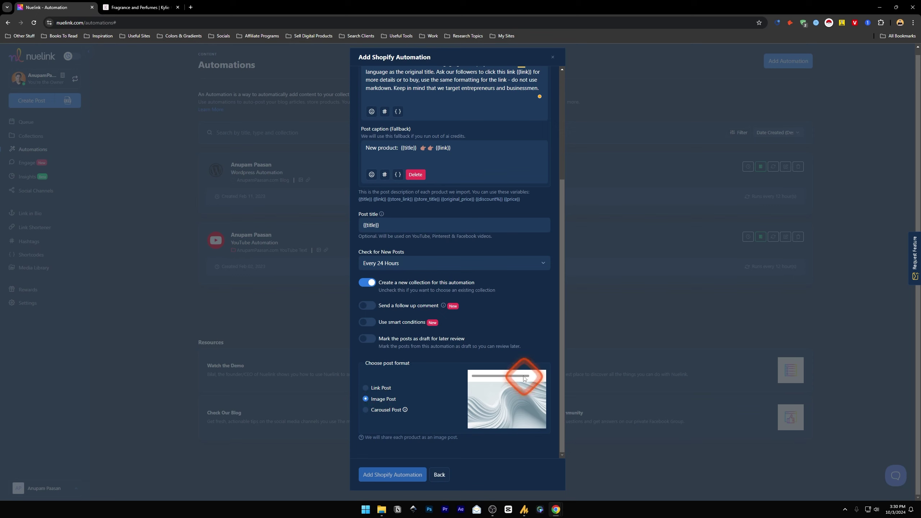
click(382, 411)
mouse_move(405, 410)
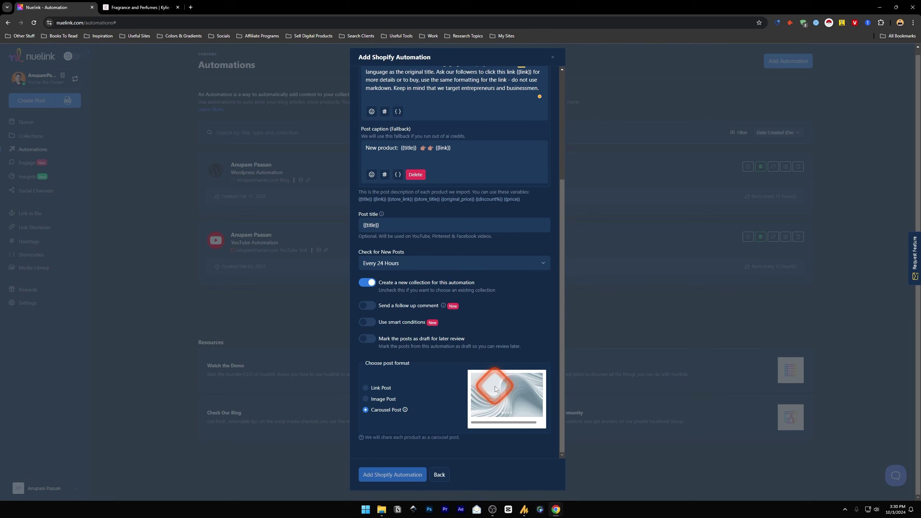
Step: Check the Shopify store link and add the Shopify automation
scroll(489, 314, up, 5)
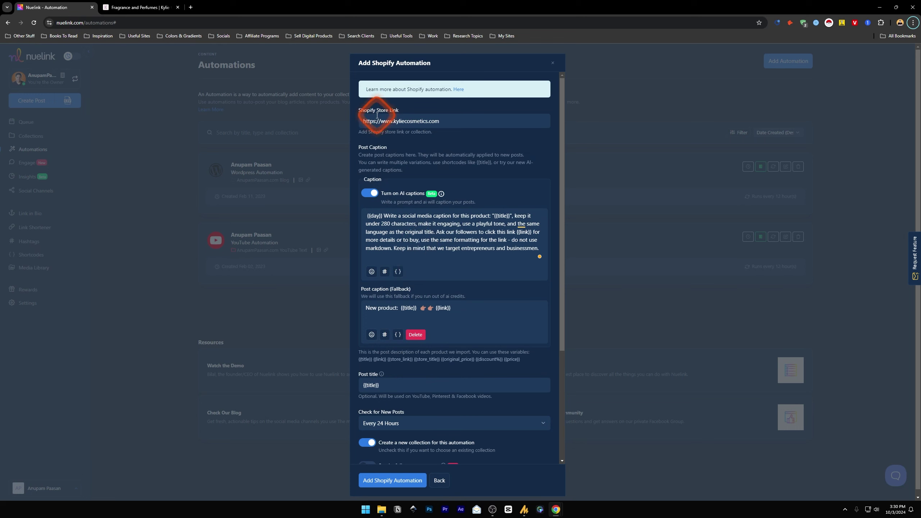
drag(369, 122, 394, 122)
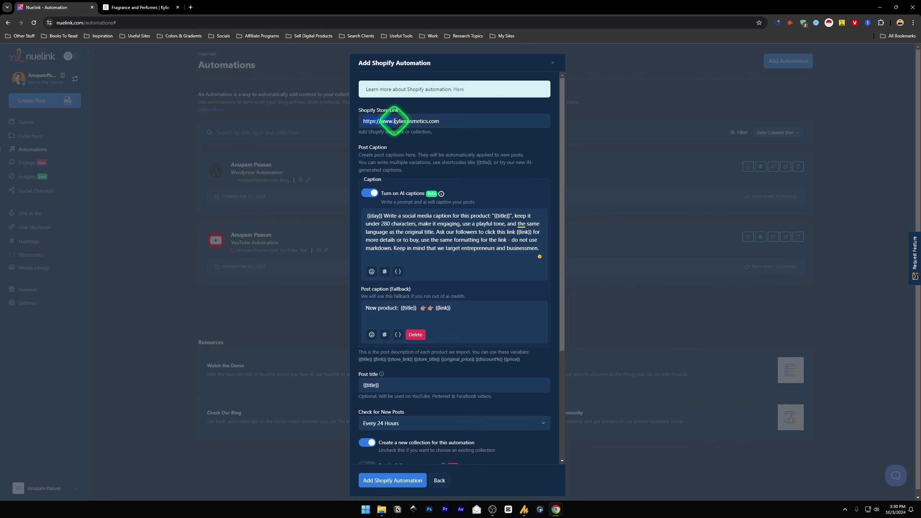
triple_click(401, 120)
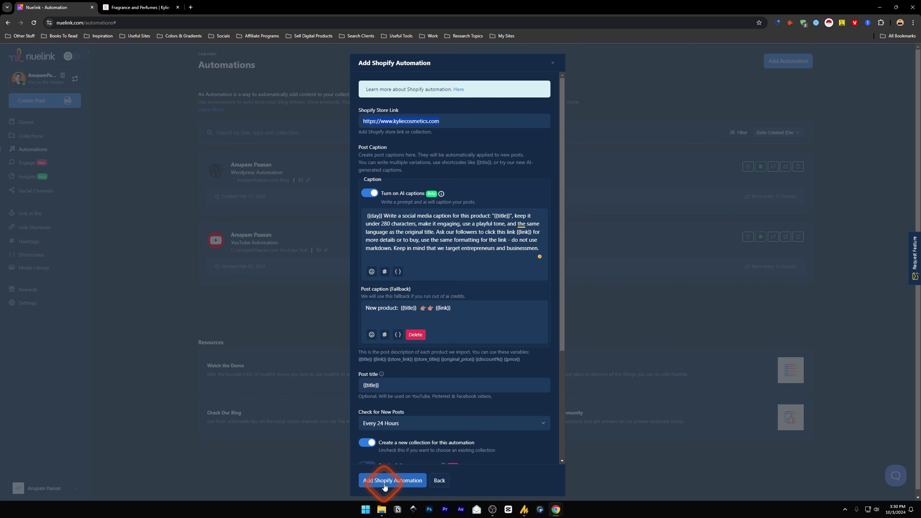
click(388, 483)
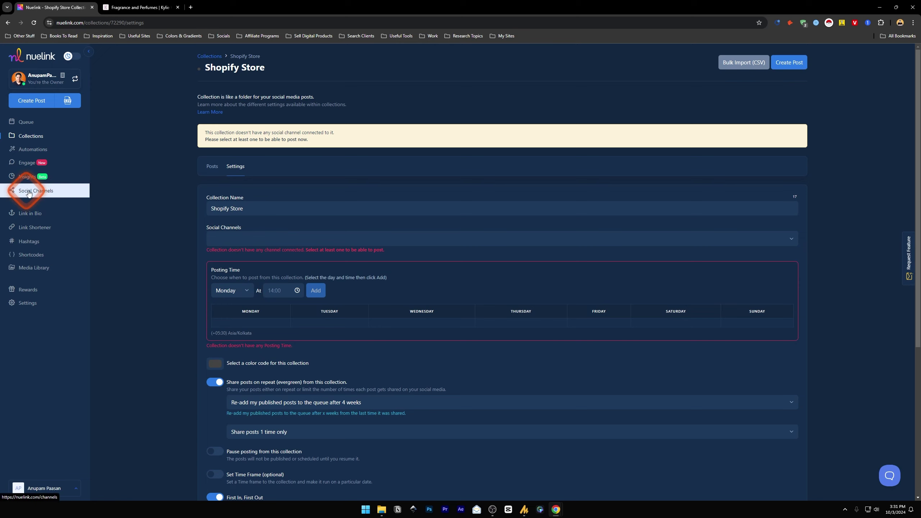
Step: Review the collection's available social channels, and connect an X account from the Social Channels page in a new tab by authorizing Nuelink
click(214, 239)
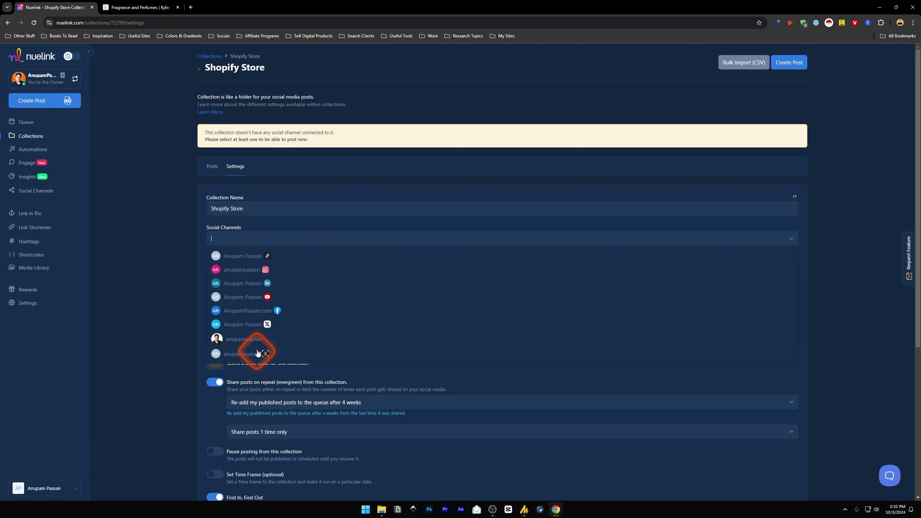
click(230, 230)
middle_click(55, 198)
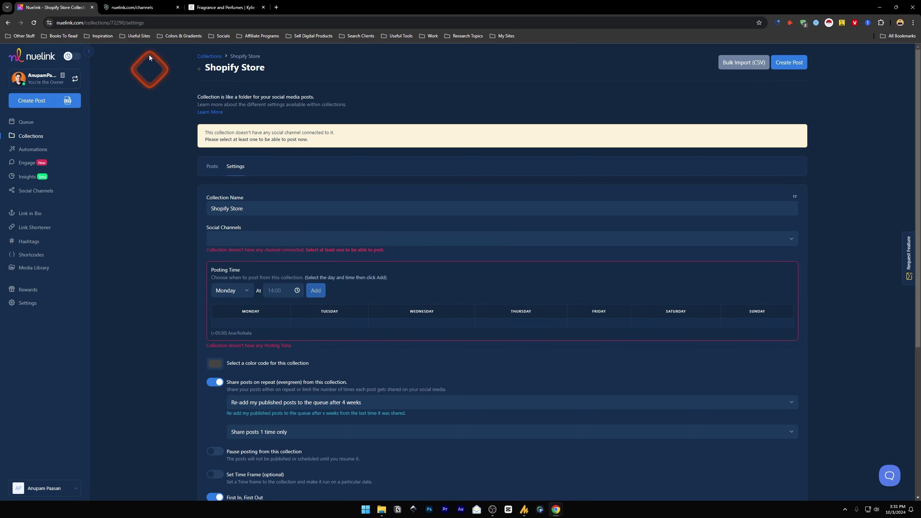
click(137, 7)
click(397, 199)
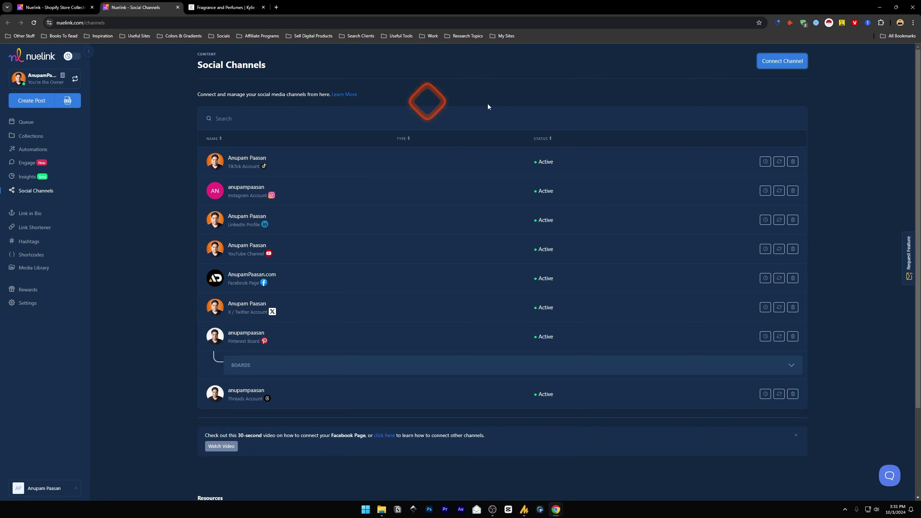
click(780, 65)
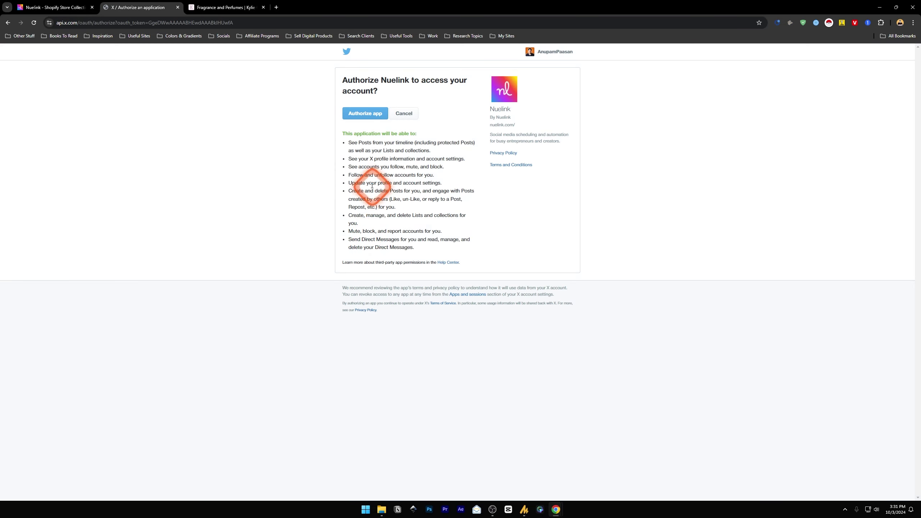
click(368, 115)
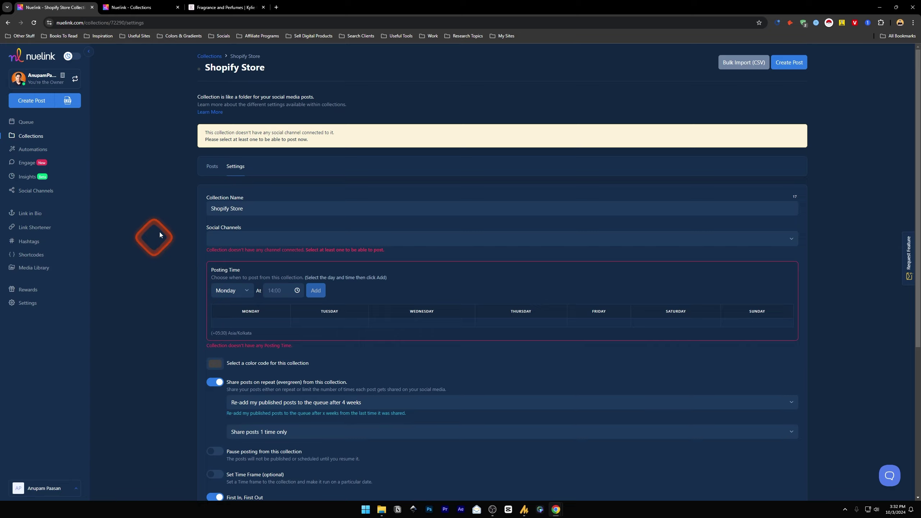
Step: Assign the LinkedIn and X channels to the Shopify Store collection
scroll(165, 190, down, 3)
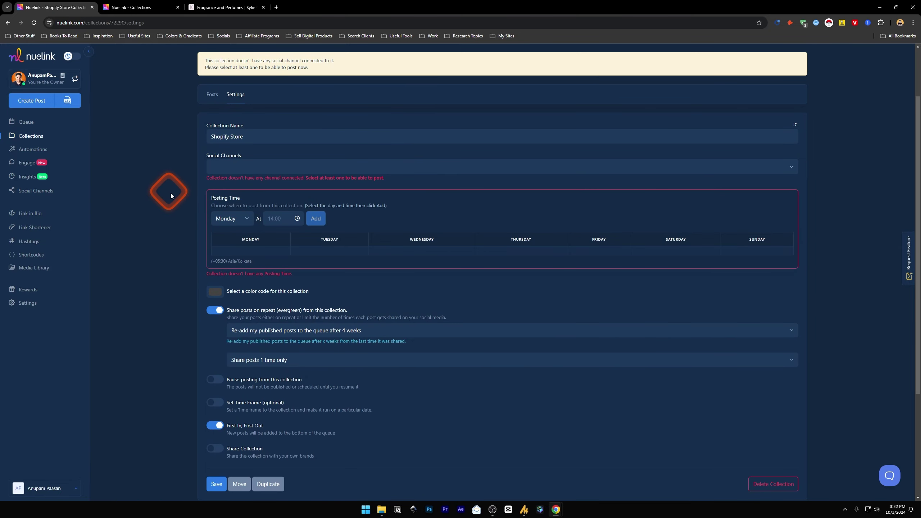
click(226, 167)
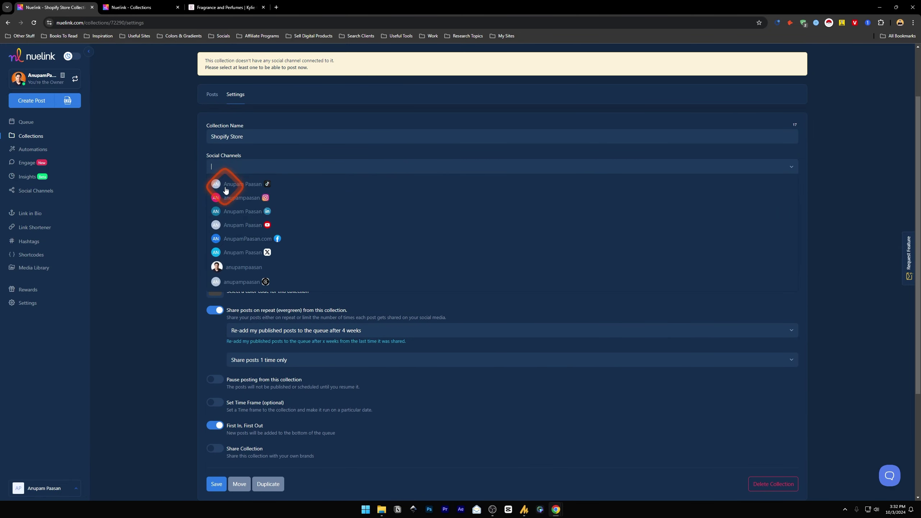
click(258, 212)
click(261, 240)
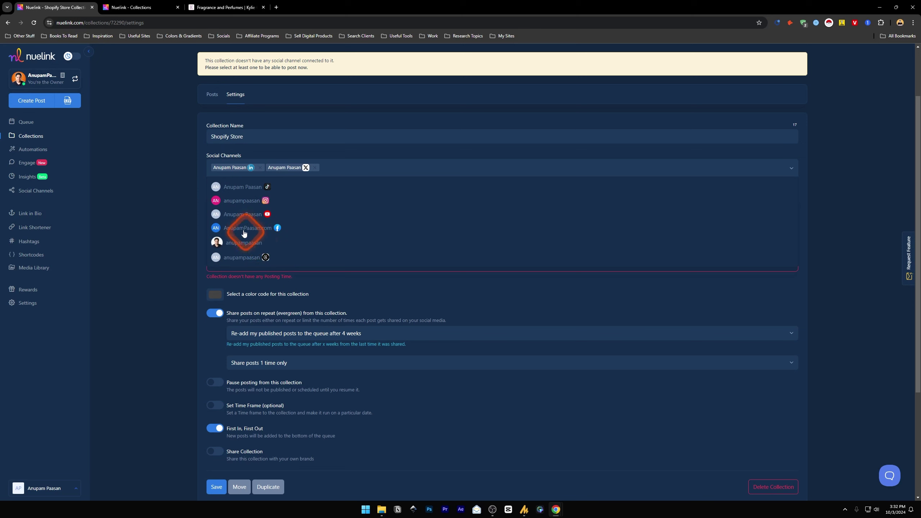
click(176, 164)
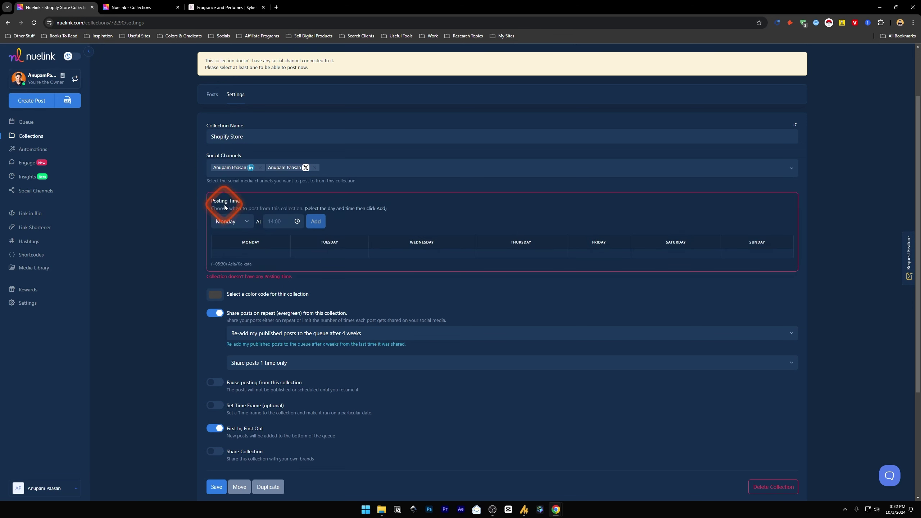
Step: Add a weekly posting time of Tuesday at 10:00 to the Shopify Store collection
click(227, 222)
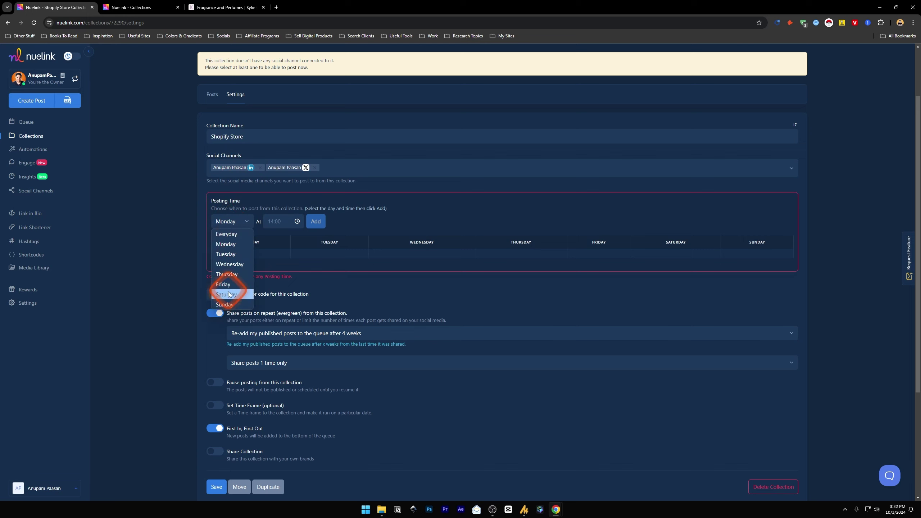
click(226, 254)
click(283, 222)
click(275, 266)
click(303, 250)
click(316, 221)
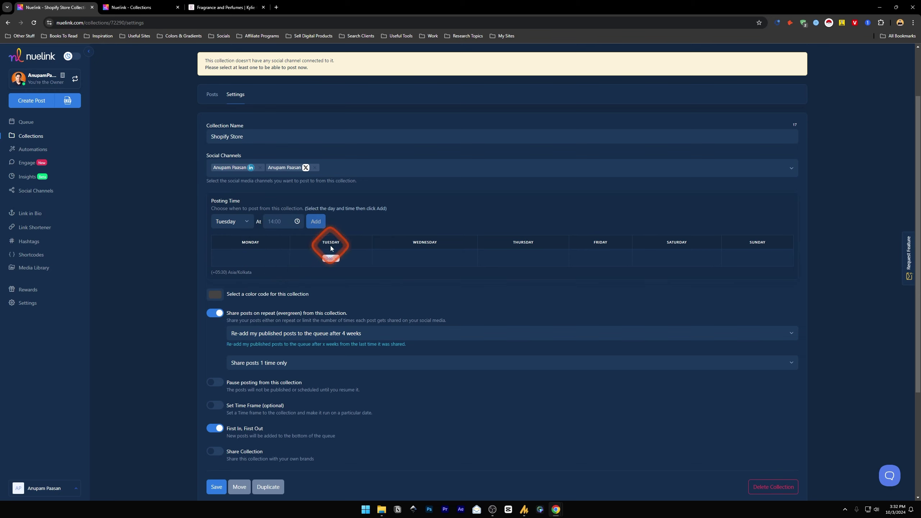
drag(211, 274, 257, 276)
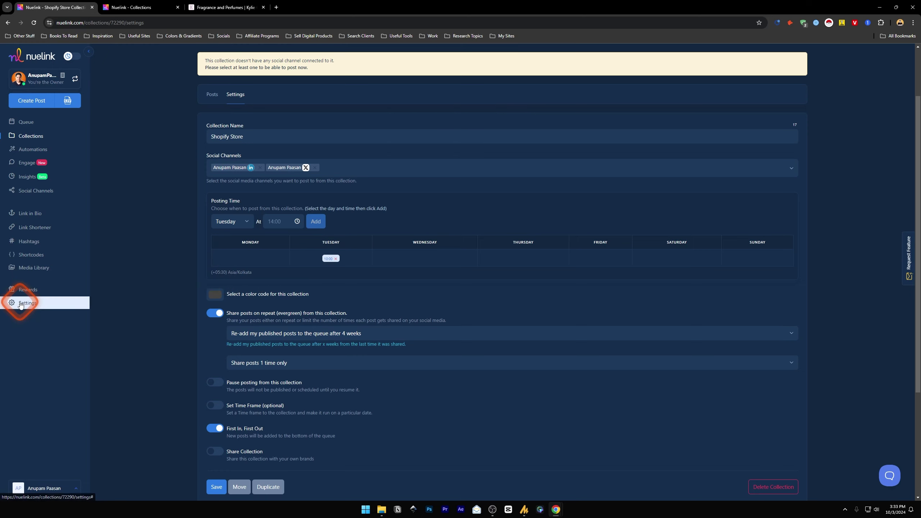
Step: Set the collection's color code to bright green, RGB 15, 240, 90
scroll(191, 278, down, 1)
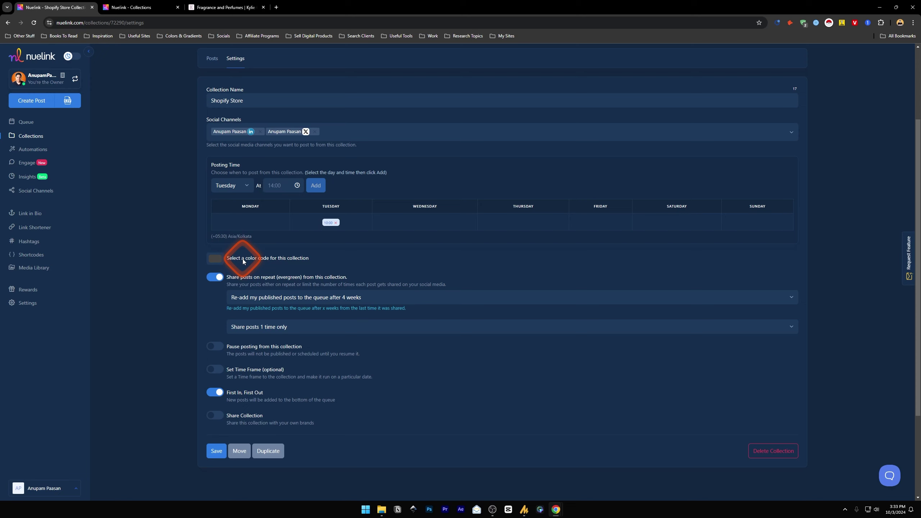
click(215, 259)
click(282, 270)
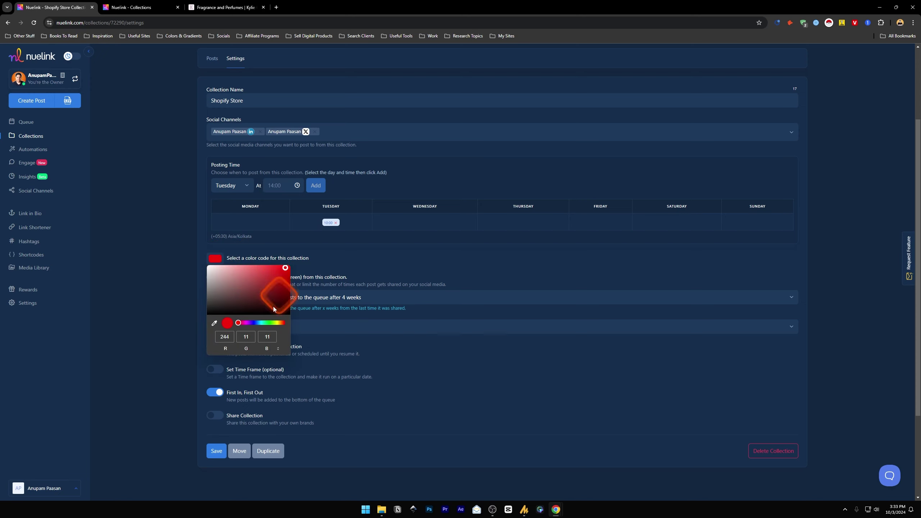
click(267, 323)
drag(269, 327, 266, 327)
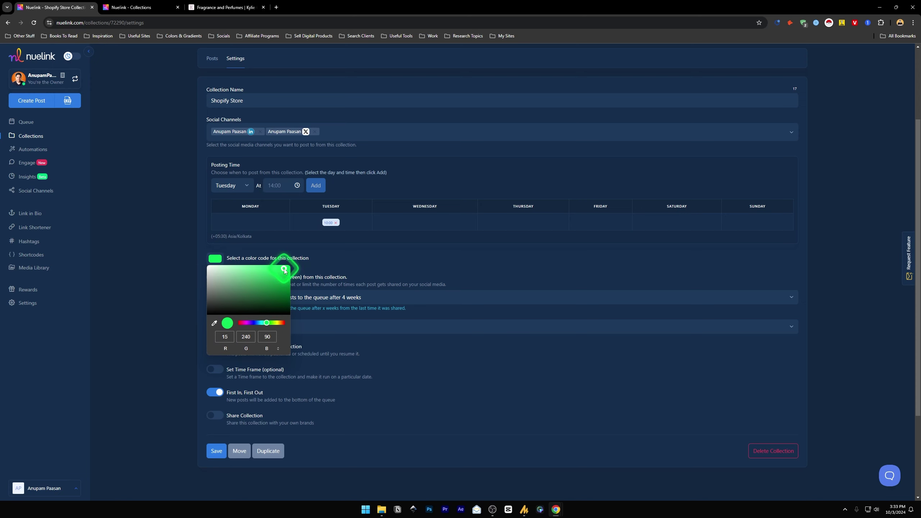
click(314, 269)
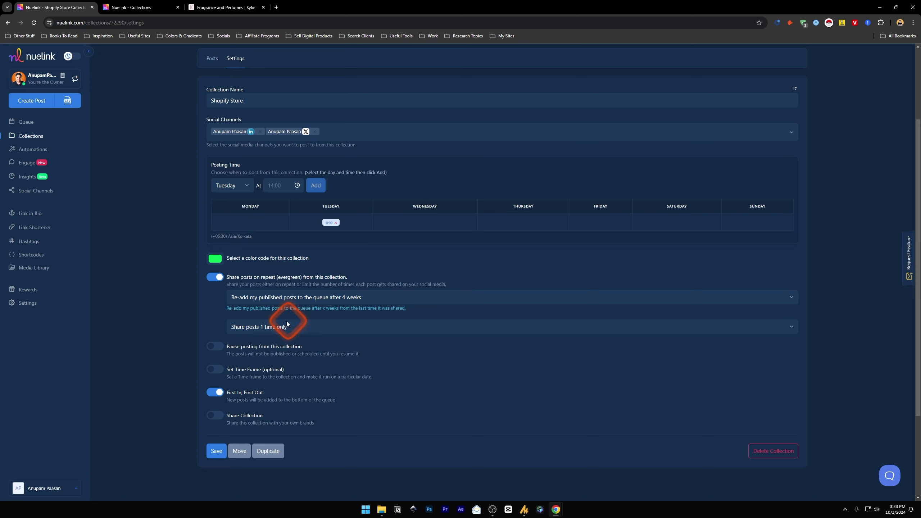
Step: Set published posts to re-enter the queue after 16 weeks, and turn off sharing posts on repeat for the collection
click(292, 297)
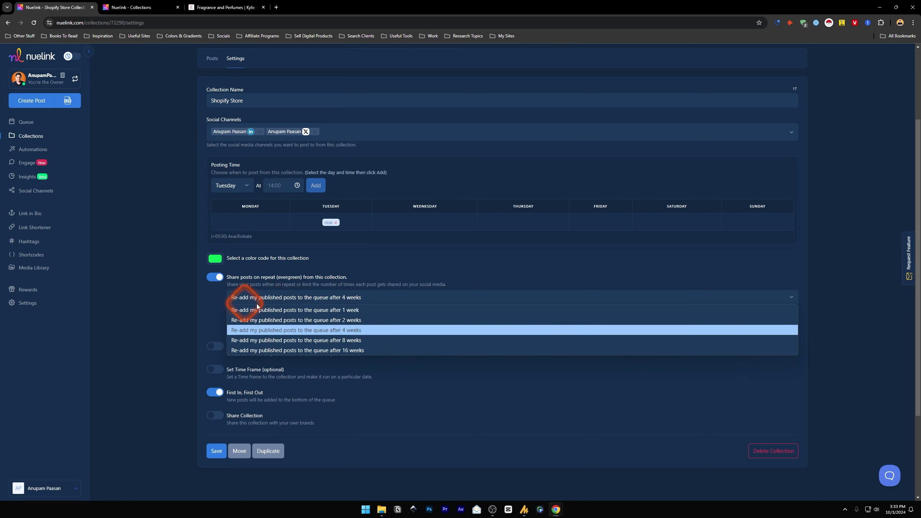
click(324, 350)
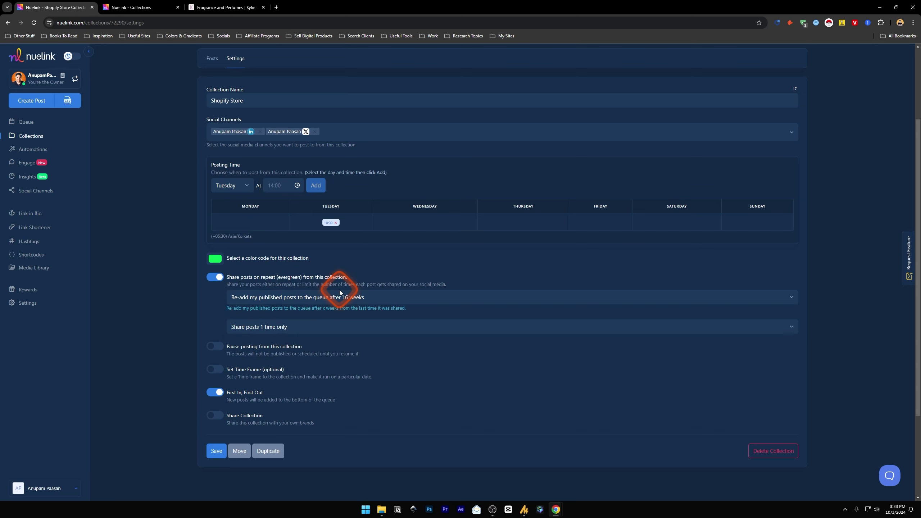
click(215, 277)
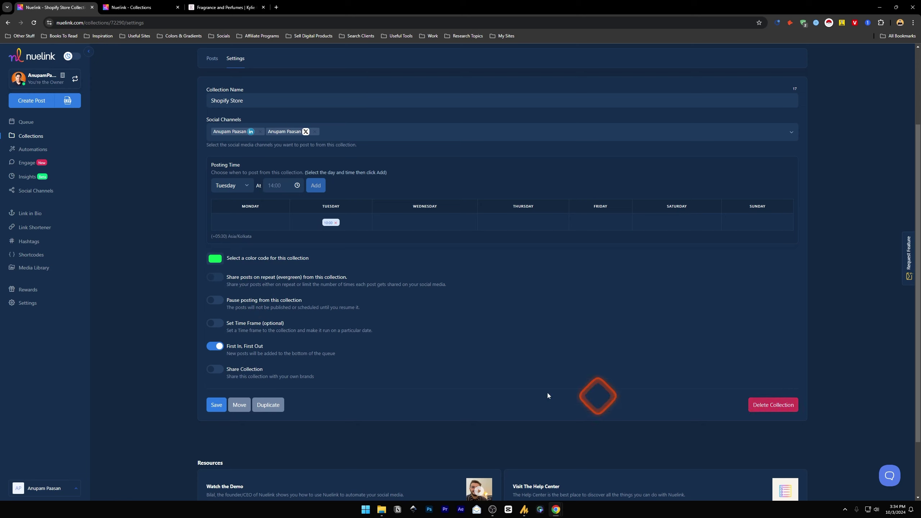
Step: Preview the collection's time frame option and the queue order choices, leaving the time frame off and keeping First In, First Out
click(215, 323)
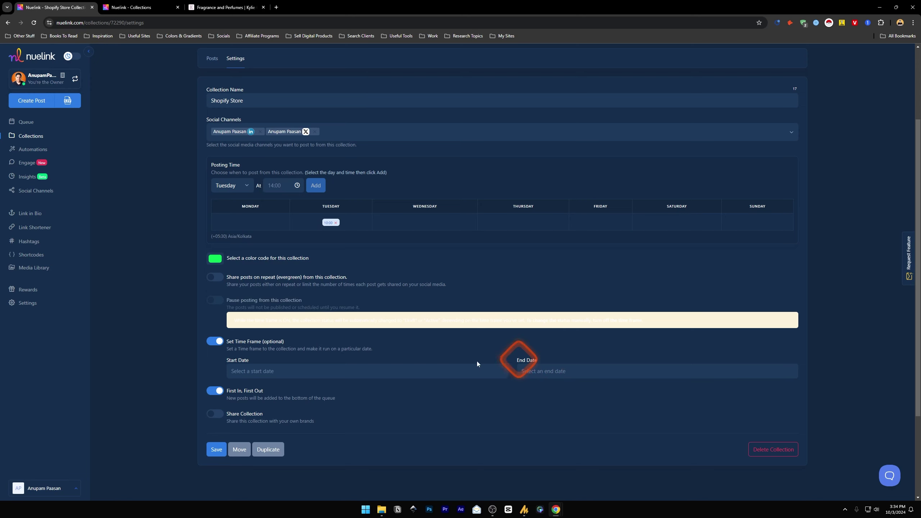
click(215, 342)
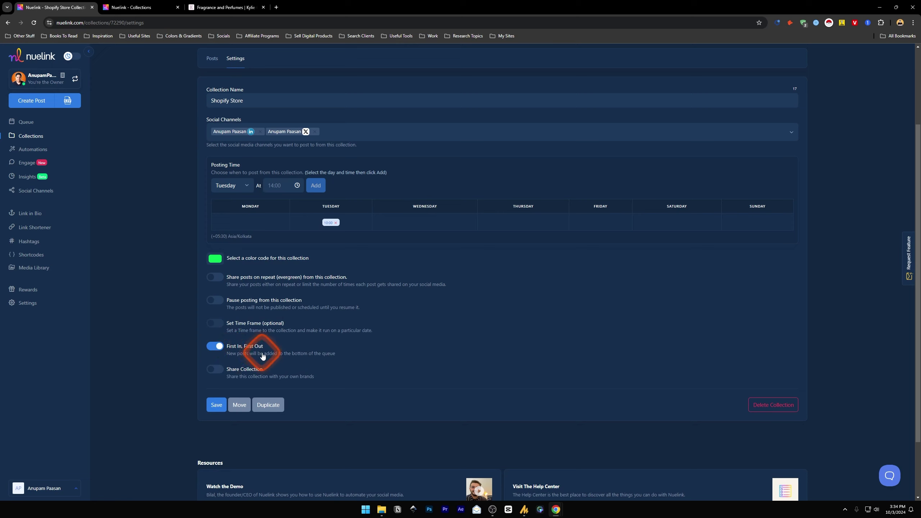
click(215, 346)
click(265, 364)
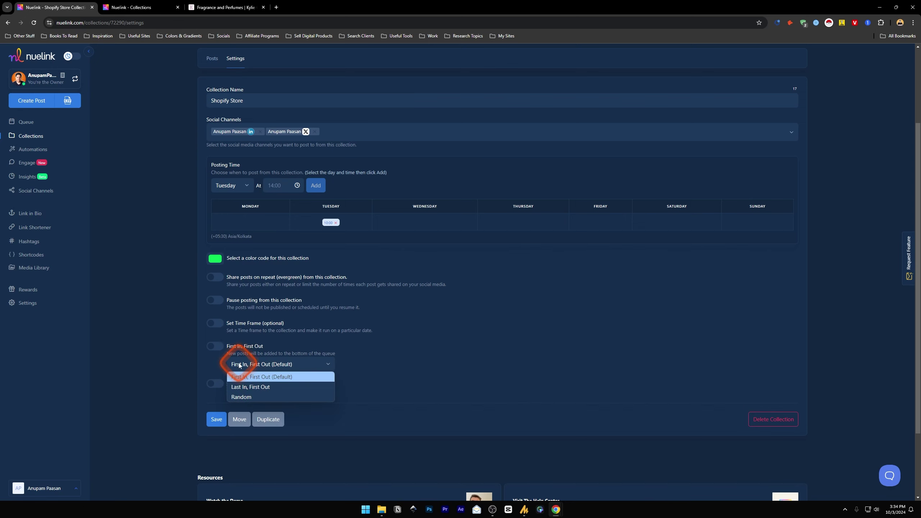
click(255, 376)
Step: Check the option to share the collection between brands without sharing it, and view the account's list of brands
click(218, 371)
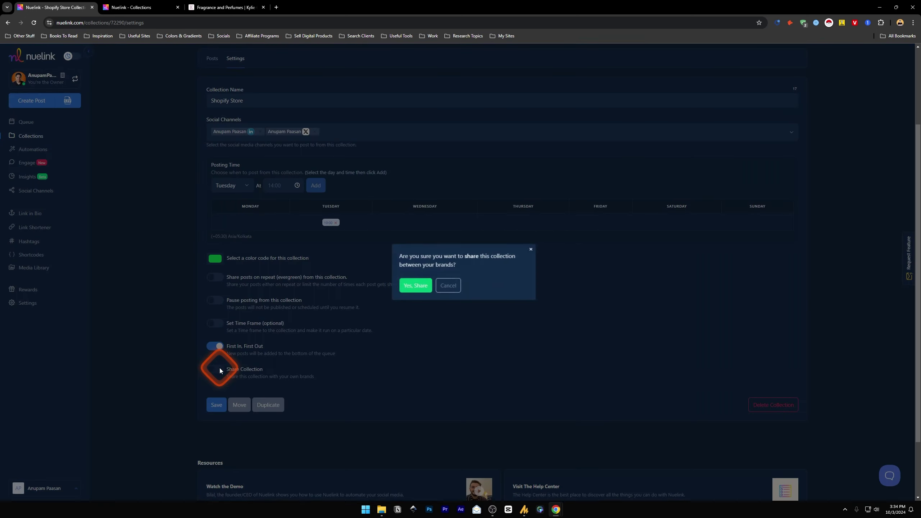
click(444, 287)
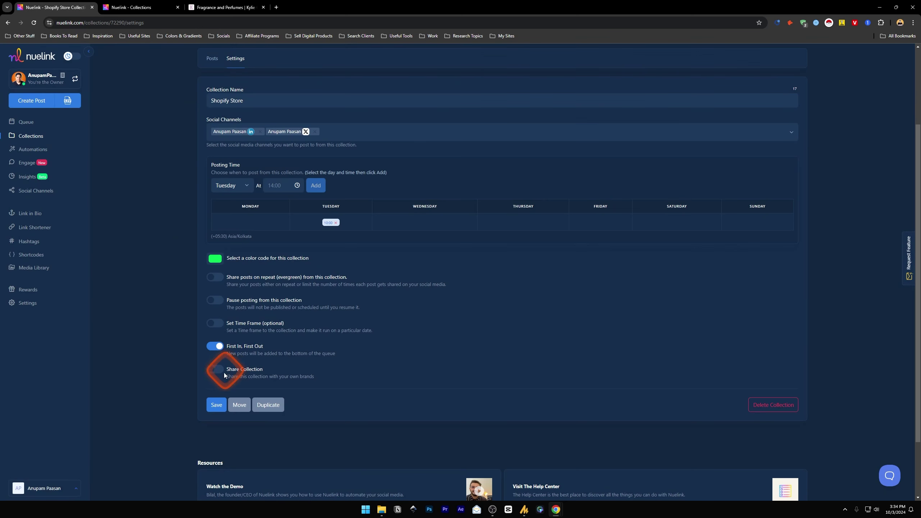
click(75, 79)
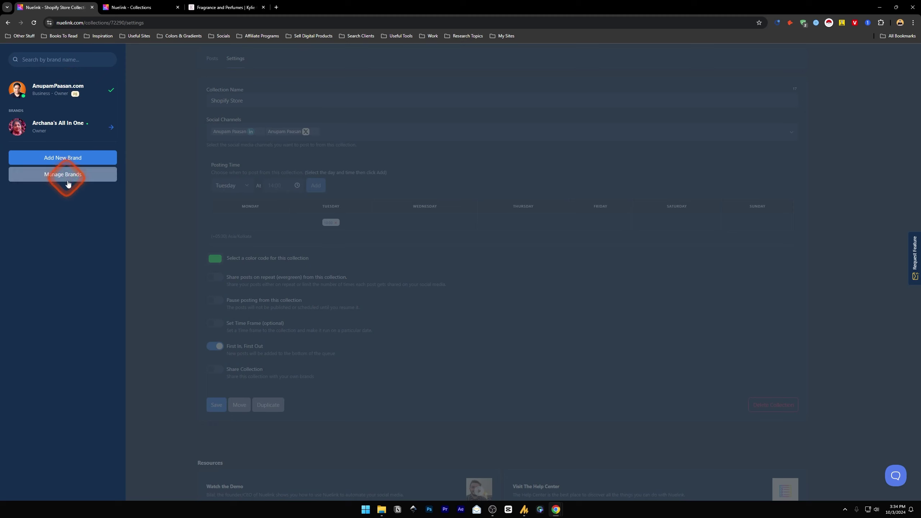
click(60, 126)
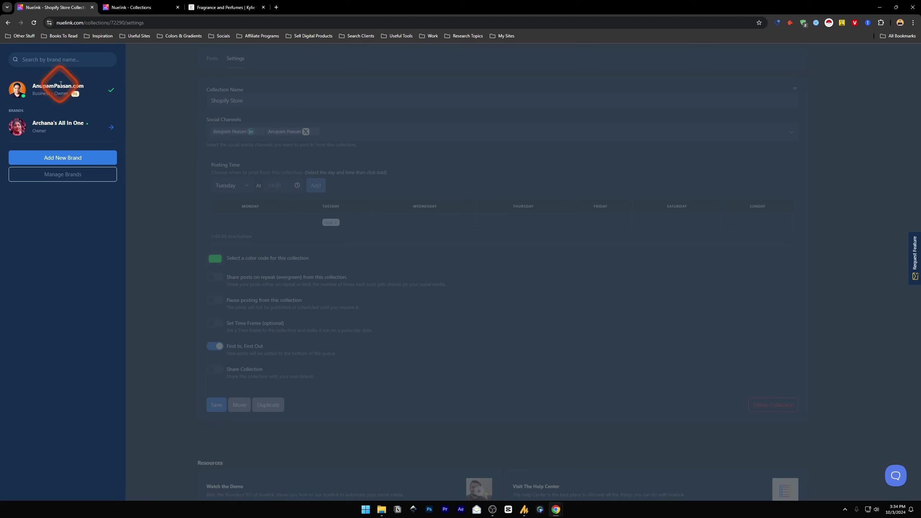
click(142, 136)
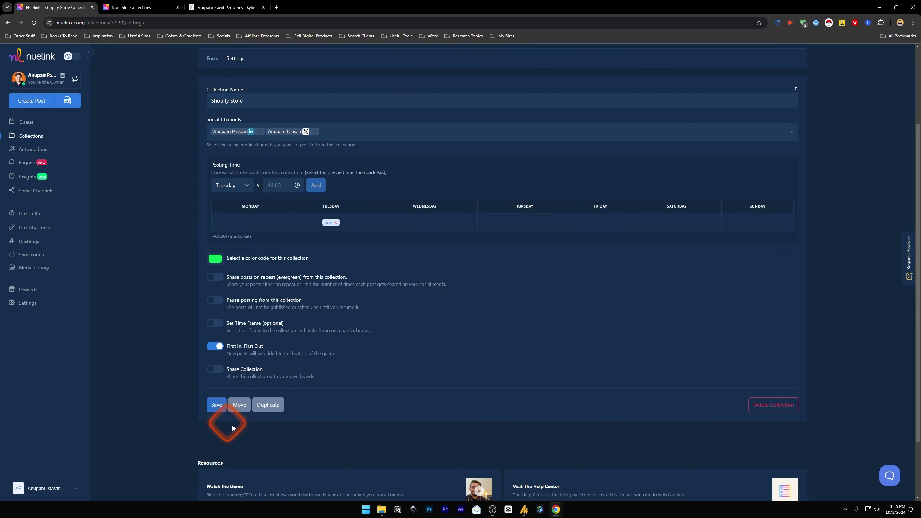
Step: Review the brand choices for moving the collection and recheck the sharing option, cancelling both
click(235, 406)
click(442, 104)
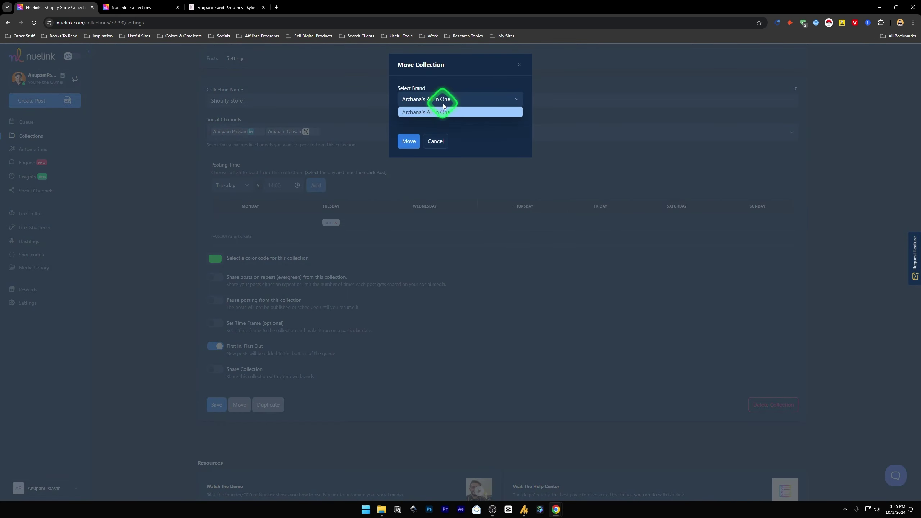
click(517, 59)
click(519, 68)
click(214, 370)
click(443, 286)
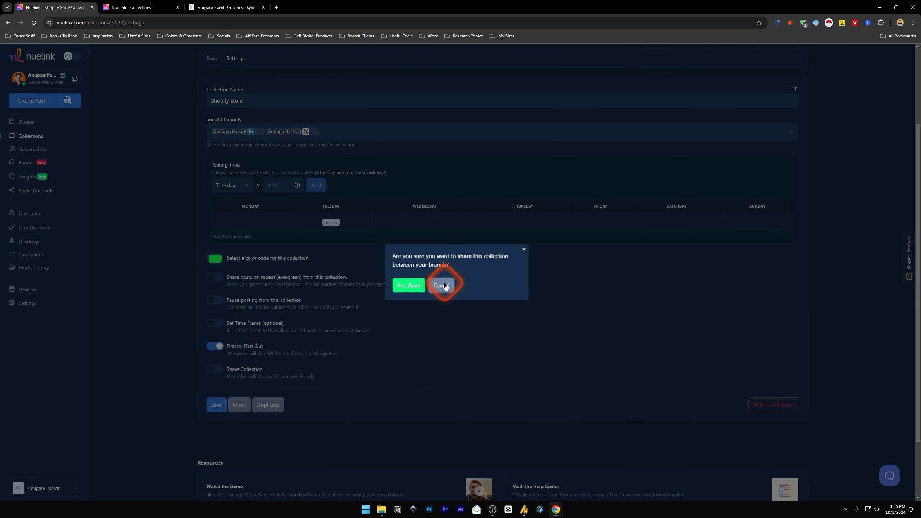
Step: Save the Shopify Store collection's settings, confirm the update, and return to the collections list
click(216, 405)
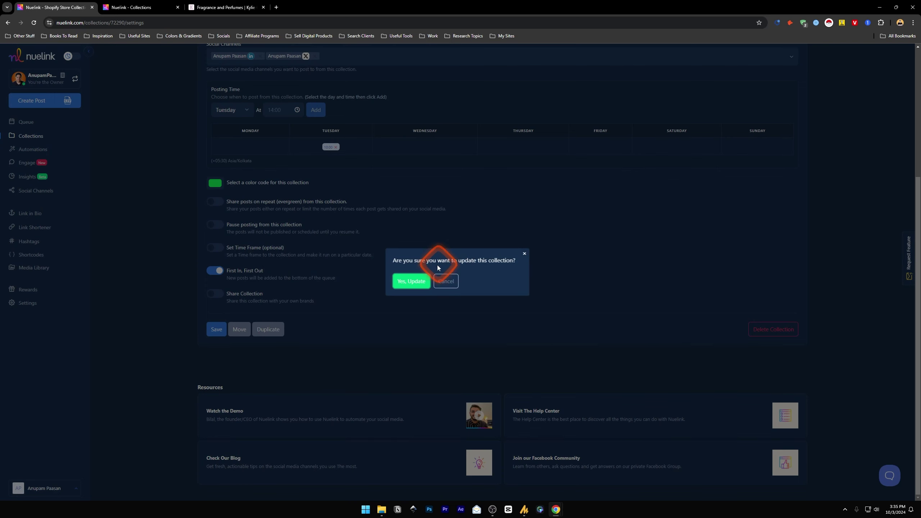
click(411, 282)
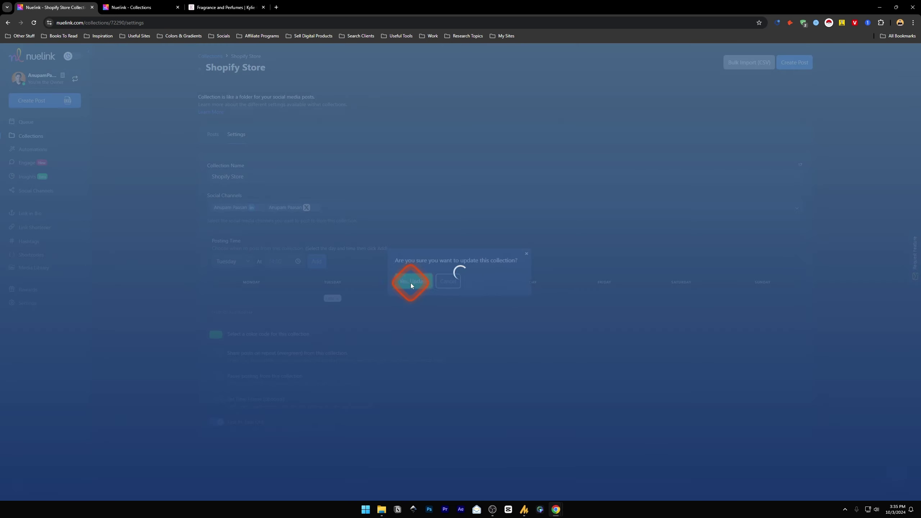
click(208, 57)
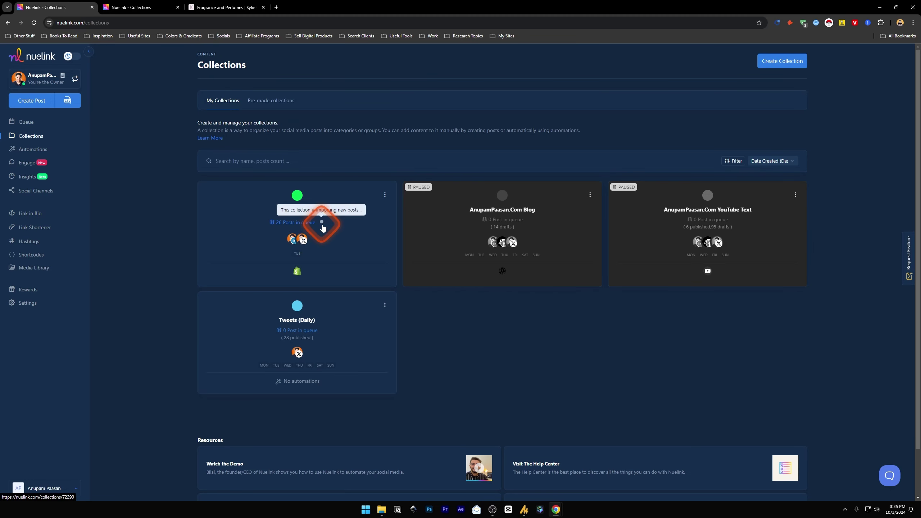
Step: Open the Shopify Store collection and look through the captions and schedule of its queued posts
mouse_move(323, 228)
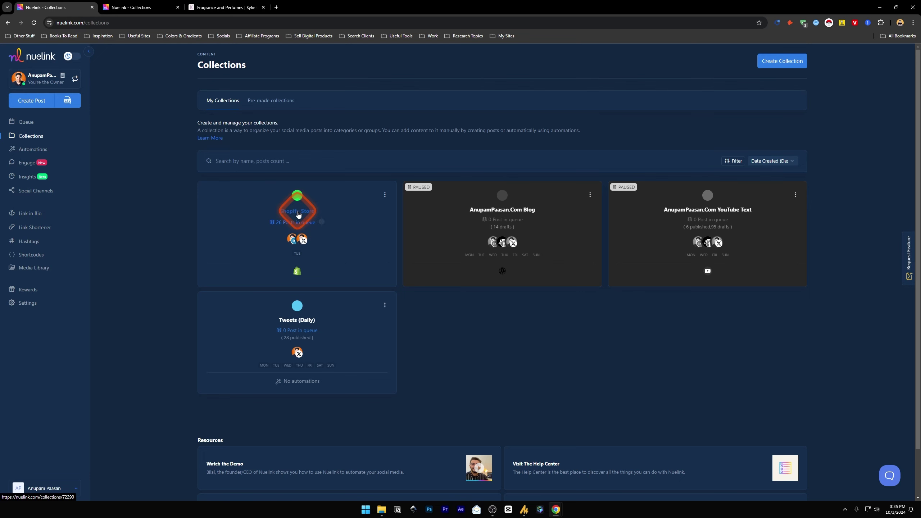
click(298, 212)
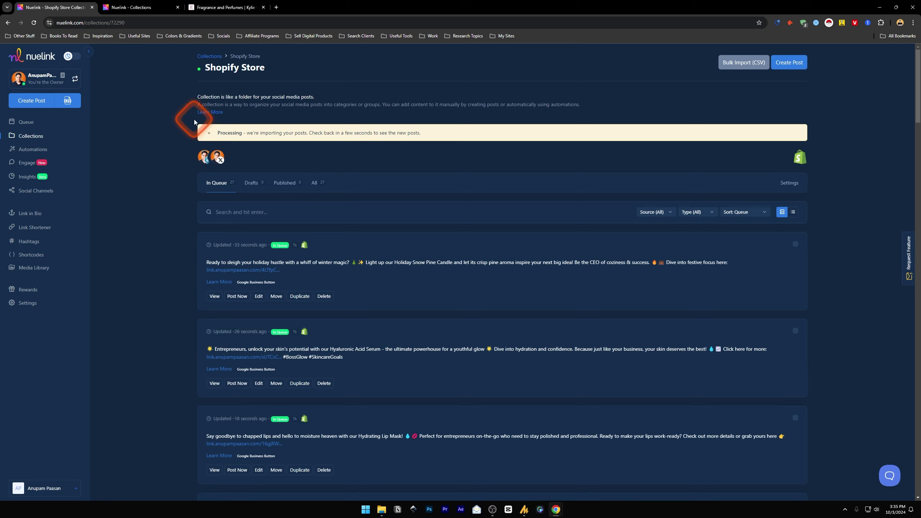
scroll(257, 313, down, 8)
scroll(195, 288, up, 6)
scroll(194, 290, down, 1)
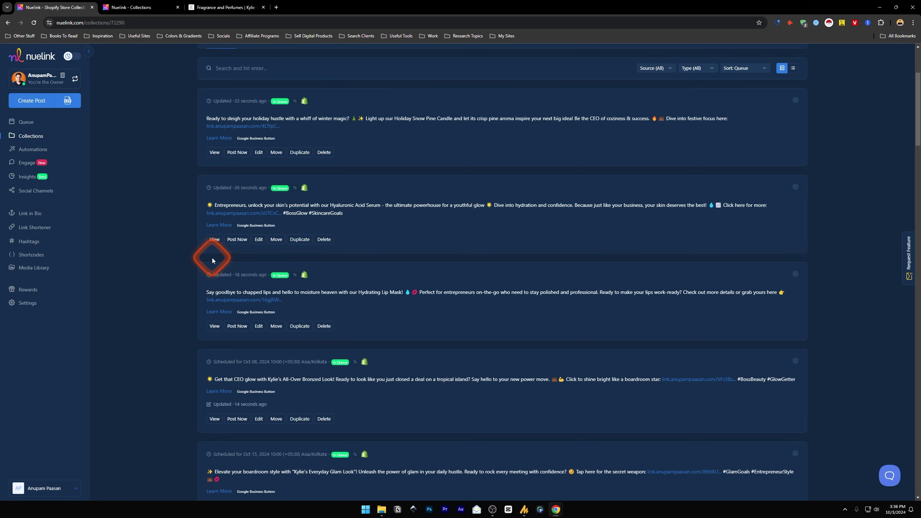
scroll(211, 257, down, 7)
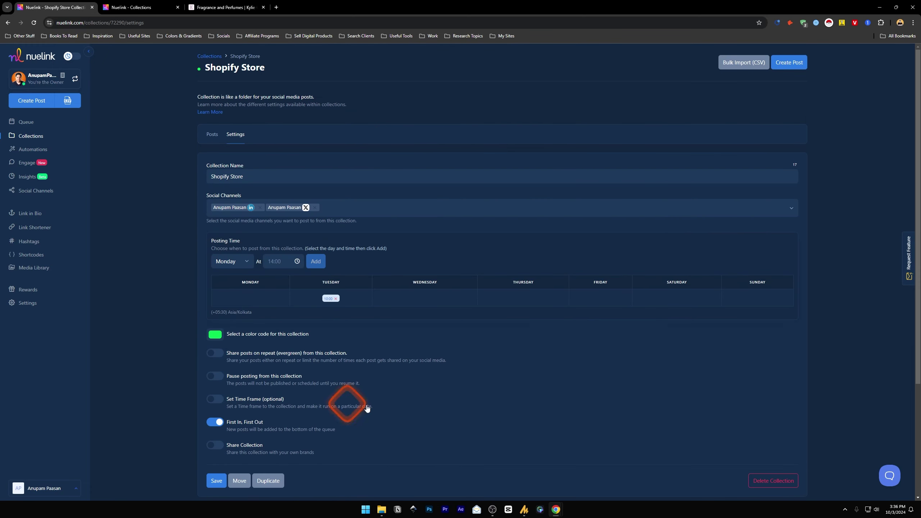
Step: Delete the Shopify Store collection from its settings and confirm the deletion
scroll(303, 308, down, 1)
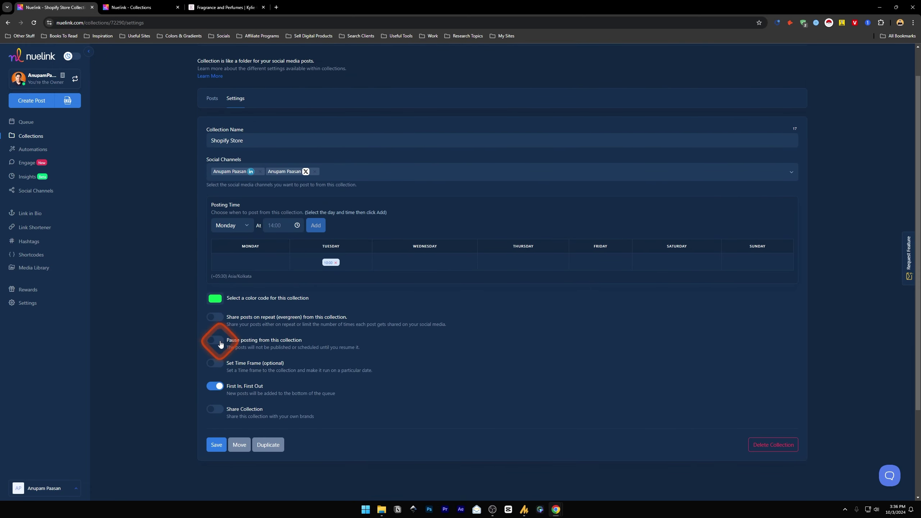
click(768, 446)
click(389, 283)
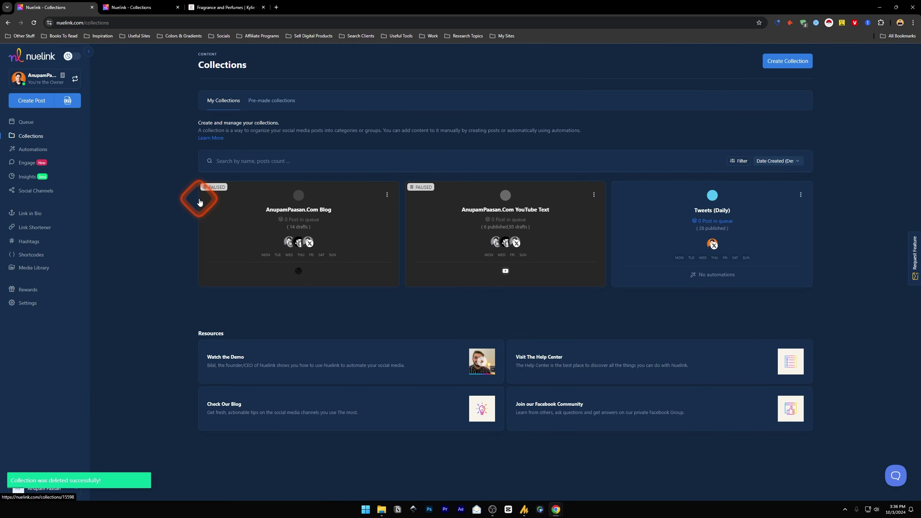